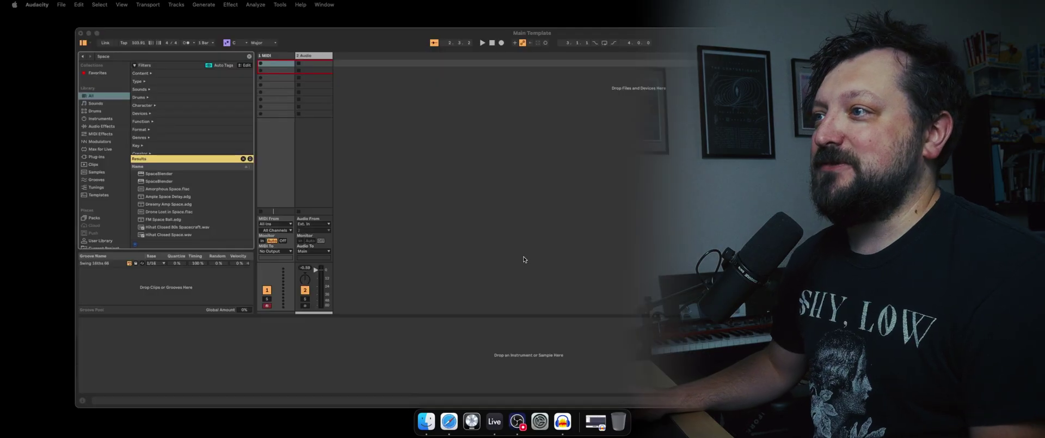
Switch to Finder and open the Field Tone Audio DUST1 sample folder on the Desktop.
{"action": "left_click", "coordinate": [524, 259]}
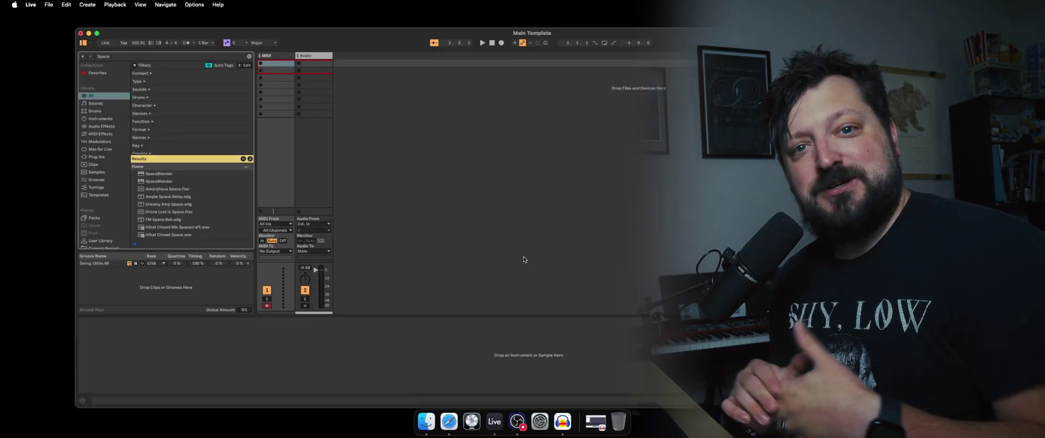
{"action": "left_click", "coordinate": [426, 421]}
{"action": "left_click", "coordinate": [284, 192]}
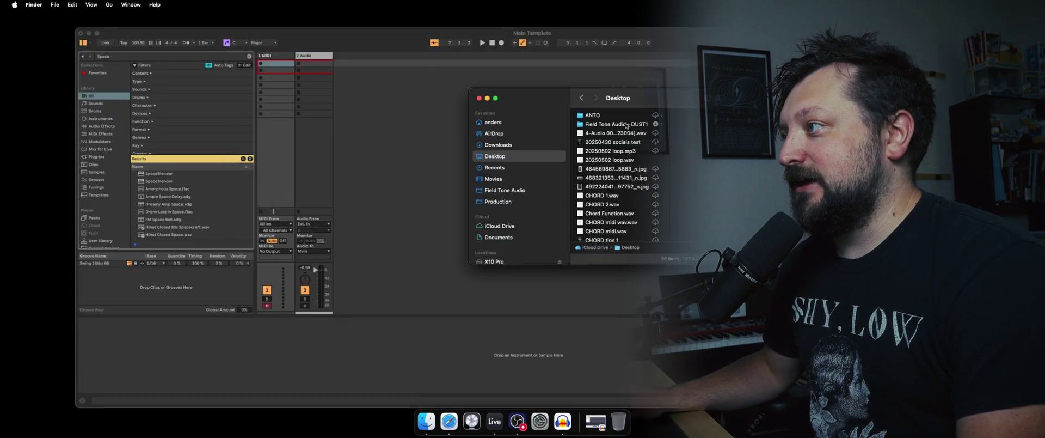
{"action": "left_click", "coordinate": [627, 125]}
{"action": "left_click", "coordinate": [691, 115]}
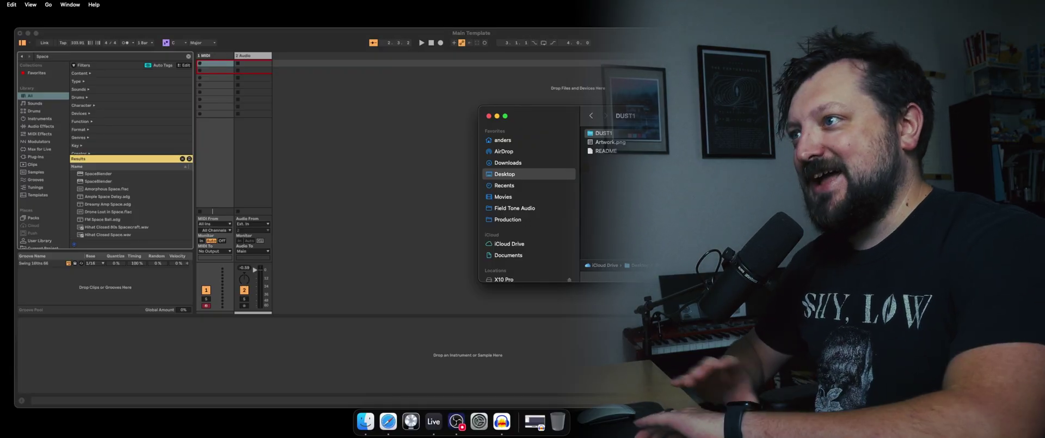
Switch to Ableton Live, load SpaceBlender onto the MIDI track and reposition its plug-in window.
{"action": "left_click", "coordinate": [111, 182]}
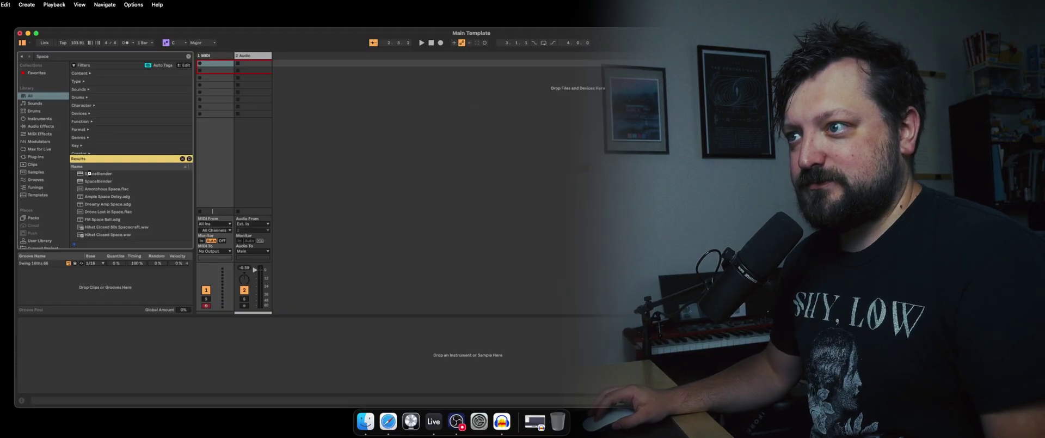
{"action": "double_click", "coordinate": [89, 173]}
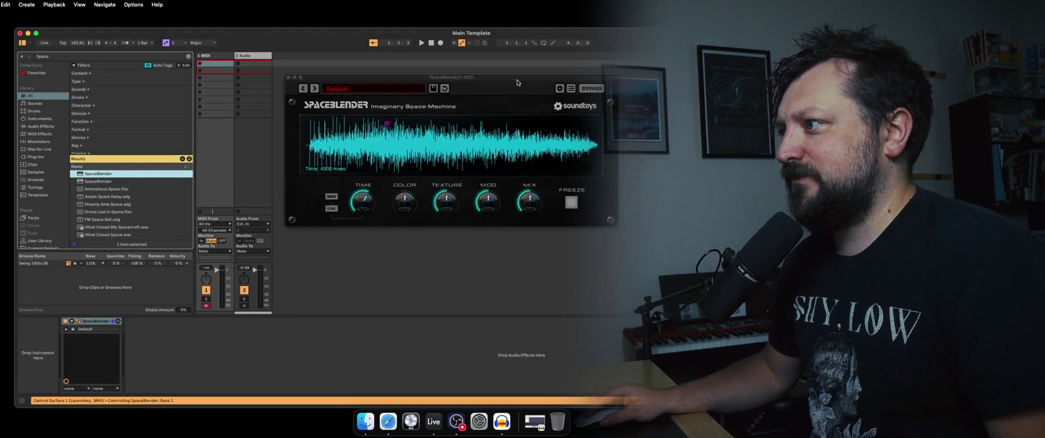
{"action": "left_click_drag", "start_coordinate": [518, 82], "coordinate": [552, 125]}
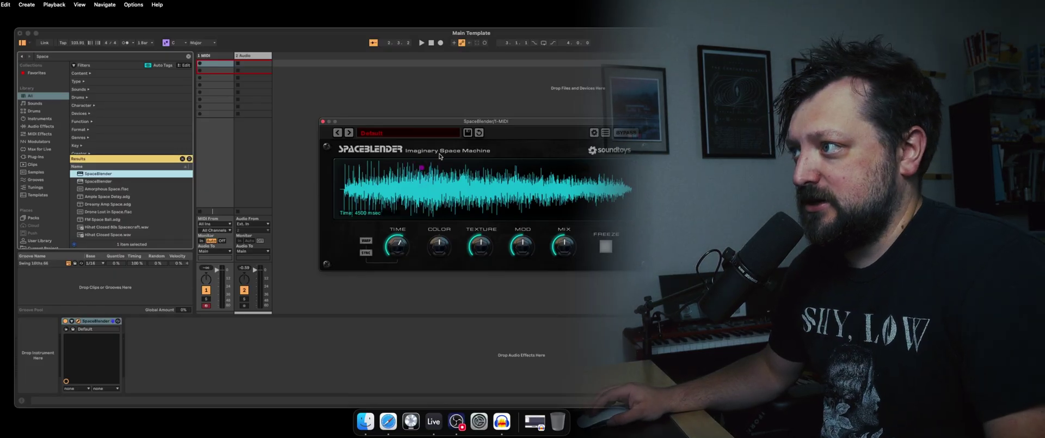
{"action": "left_click_drag", "start_coordinate": [451, 124], "coordinate": [468, 128]}
Place the DUST1_43 sample from Finder in the audio track's first clip slot and launch it.
{"action": "left_click", "coordinate": [365, 421]}
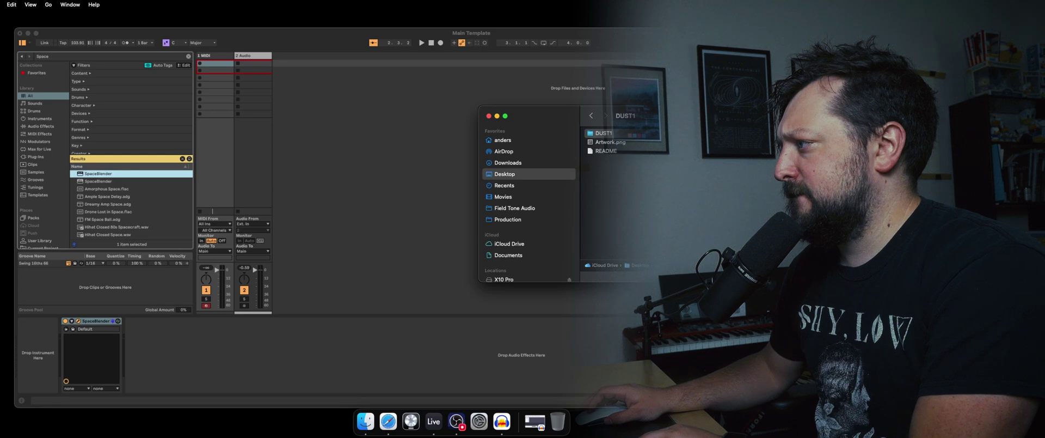
{"action": "left_click_drag", "start_coordinate": [680, 136], "coordinate": [254, 64]}
{"action": "left_click", "coordinate": [238, 63]}
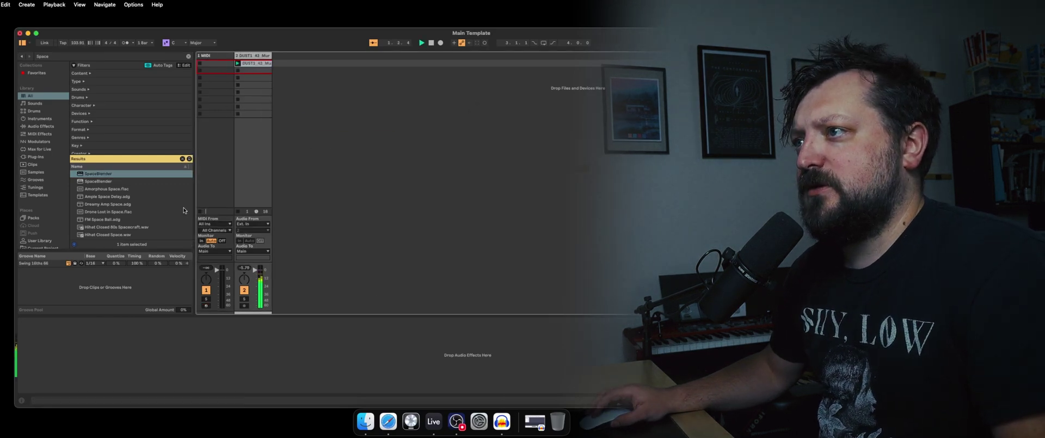
Load SpaceBlender onto the audio track and clear the Finder window out of the way.
{"action": "left_click", "coordinate": [104, 175]}
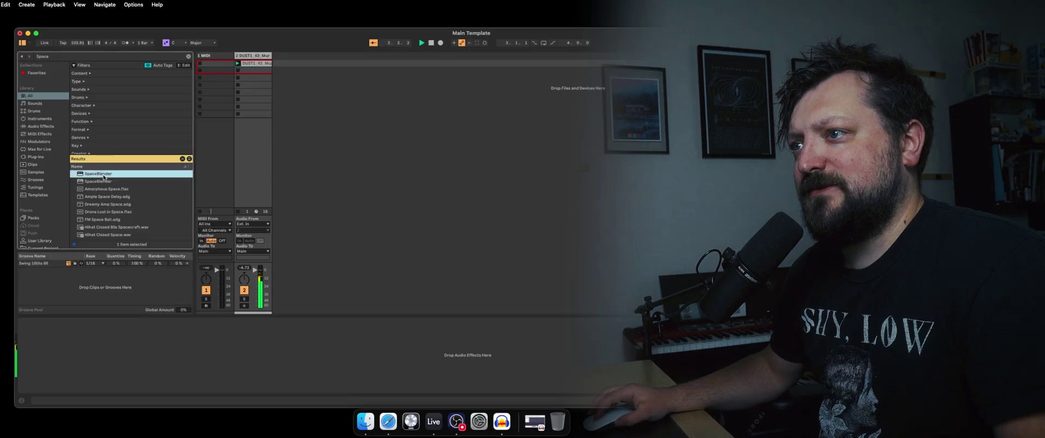
{"action": "key", "text": "Return"}
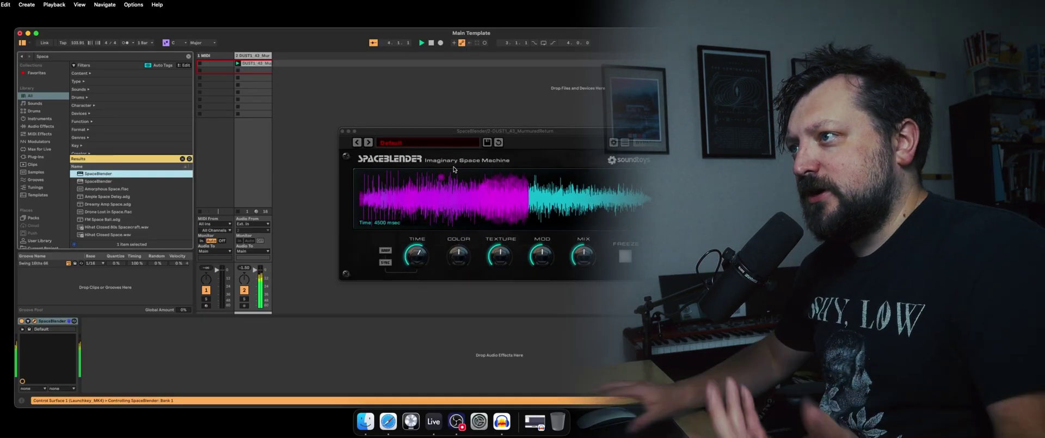
{"action": "left_click", "coordinate": [371, 423]}
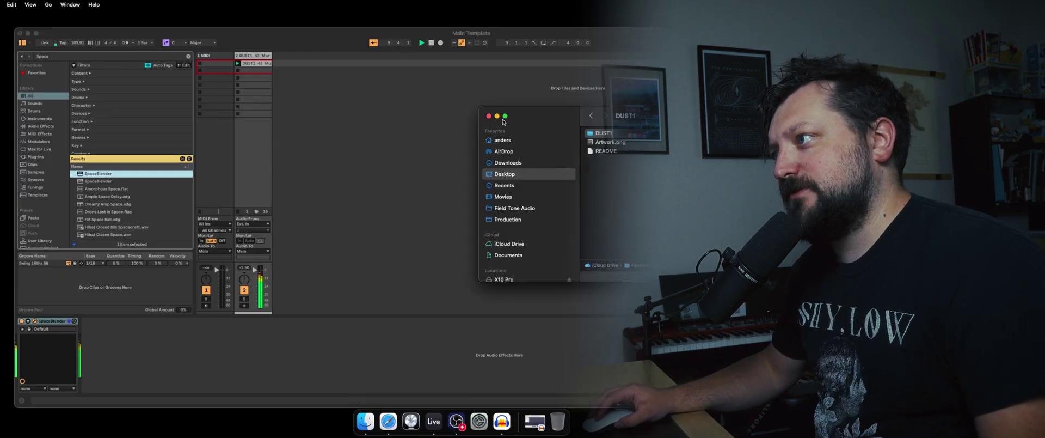
{"action": "left_click_drag", "start_coordinate": [534, 121], "coordinate": [518, 160]}
{"action": "left_click", "coordinate": [481, 155]}
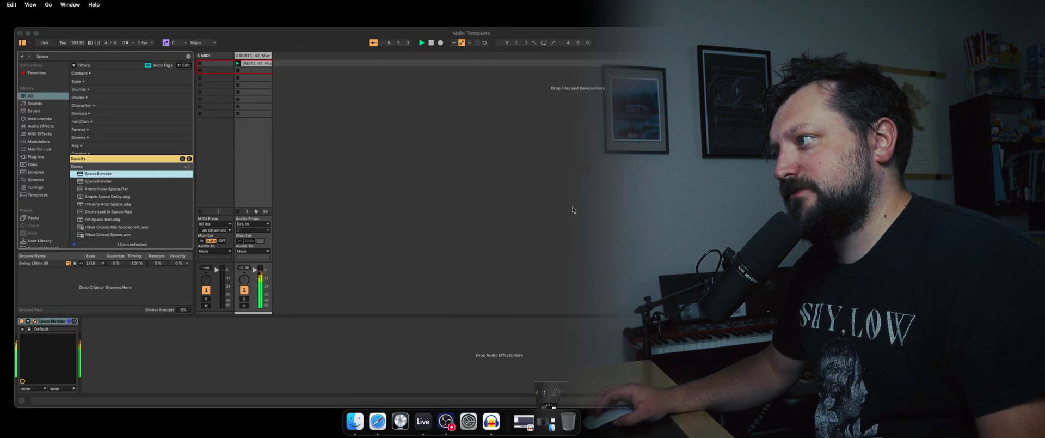
{"action": "left_click", "coordinate": [467, 364]}
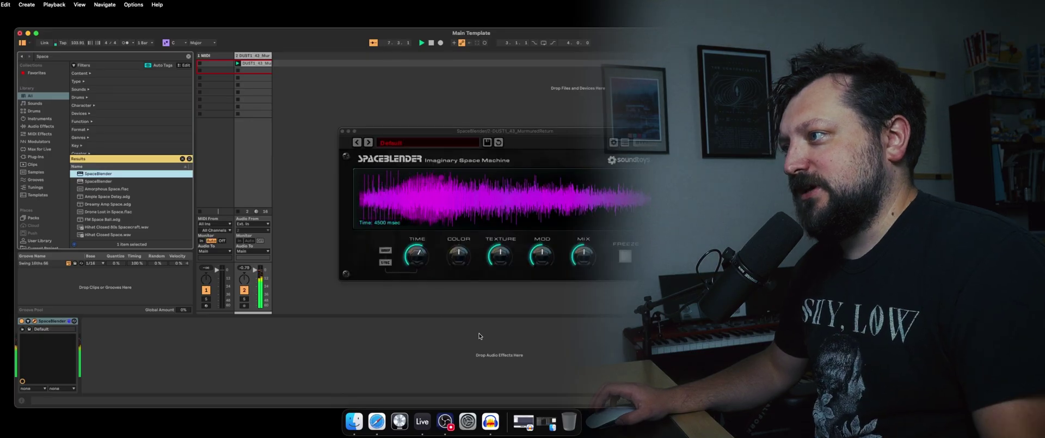
Adjust the audio track's SpaceBlender: Time about 723 msec, lower Mod, Mix fully up, and try Freeze.
{"action": "left_click", "coordinate": [441, 181]}
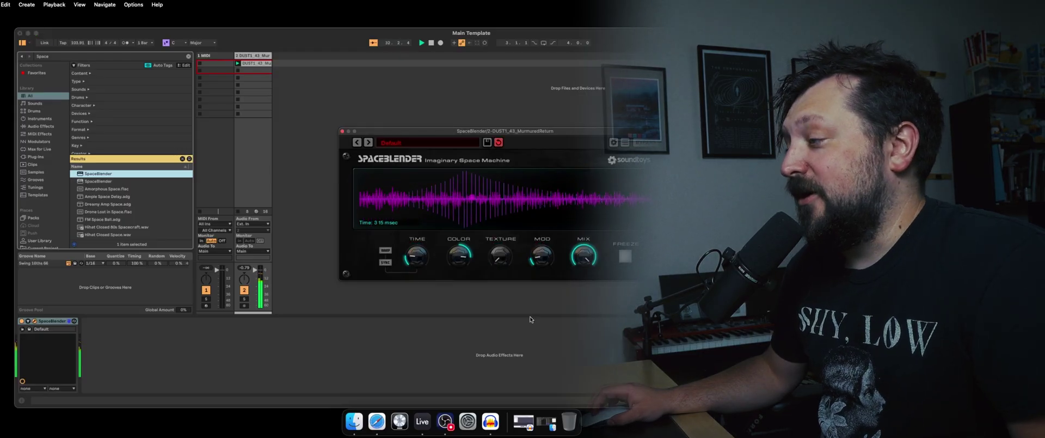
{"action": "left_click_drag", "start_coordinate": [415, 254], "coordinate": [417, 225]}
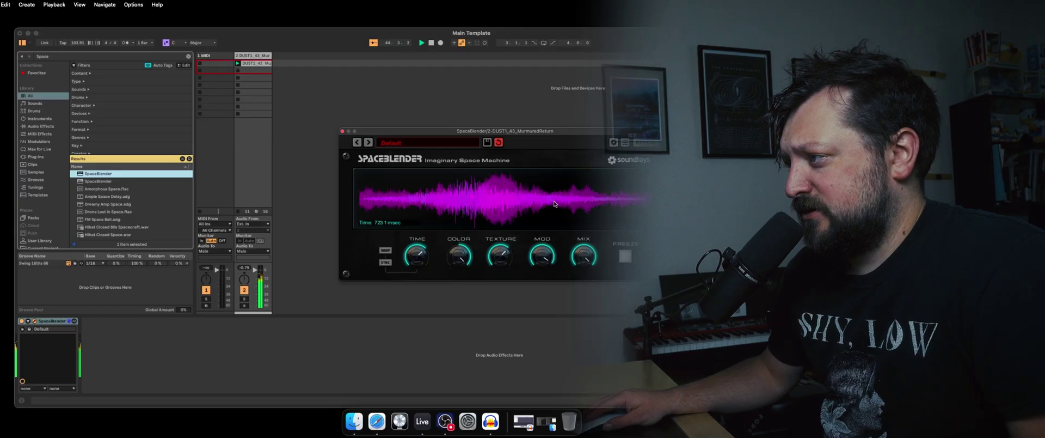
{"action": "left_click_drag", "start_coordinate": [550, 267], "coordinate": [562, 145]}
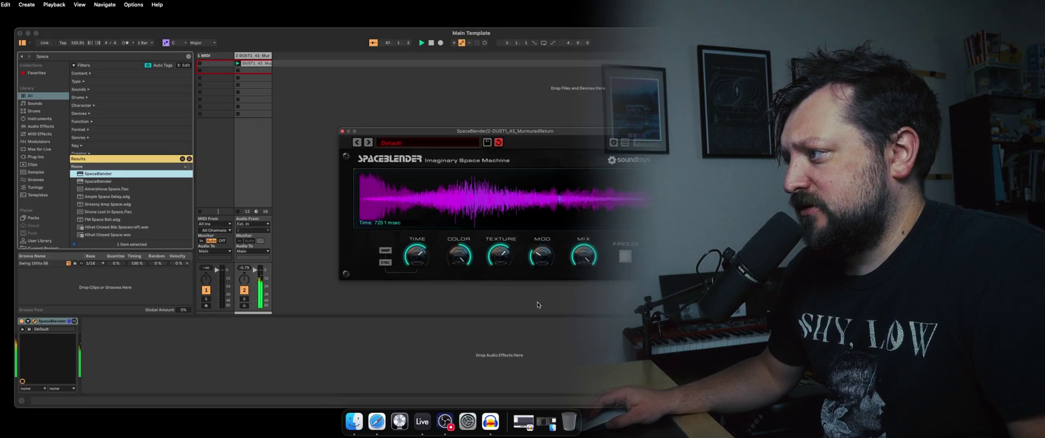
{"action": "left_click_drag", "start_coordinate": [574, 281], "coordinate": [583, 294]}
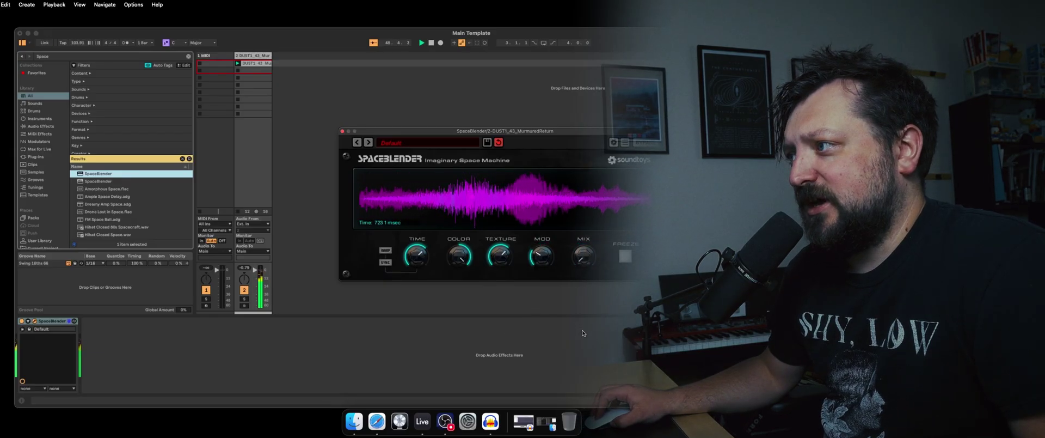
{"action": "left_click_drag", "start_coordinate": [588, 258], "coordinate": [590, 254]}
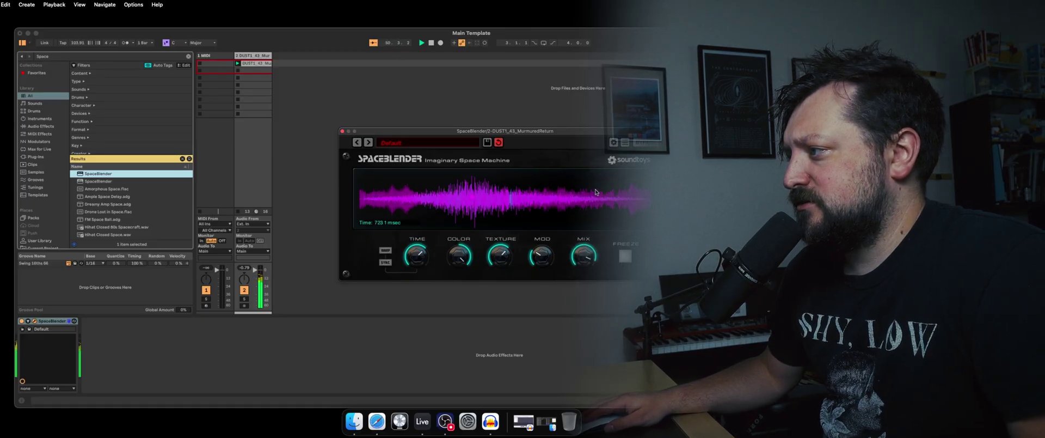
{"action": "left_click", "coordinate": [626, 261]}
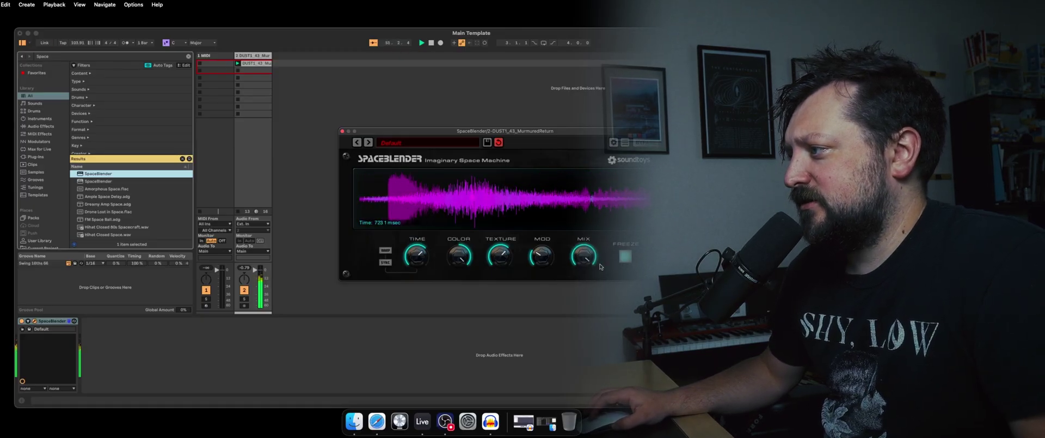
Search the browser for "Black" and load Blackhole after SpaceBlender on the audio track.
{"action": "left_click", "coordinate": [47, 265]}
{"action": "left_click", "coordinate": [81, 57]}
{"action": "key", "text": "BackSpace"}
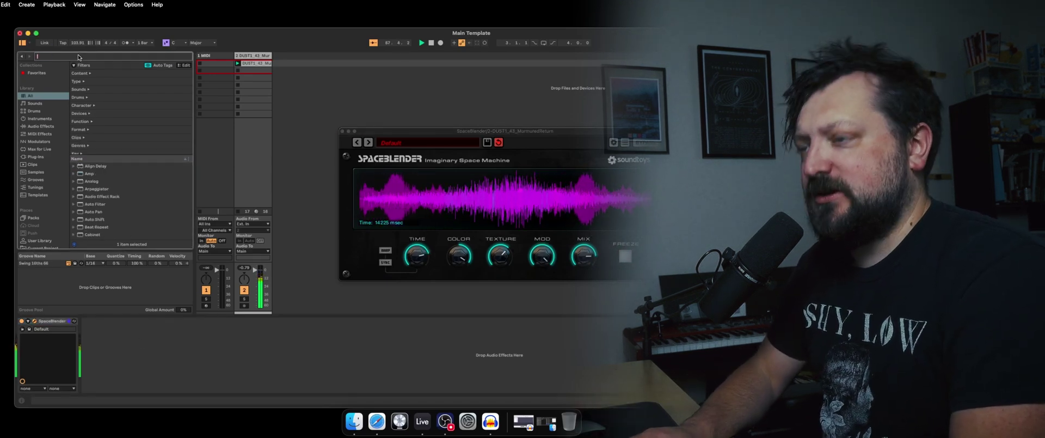
{"action": "type", "text": "Black"}
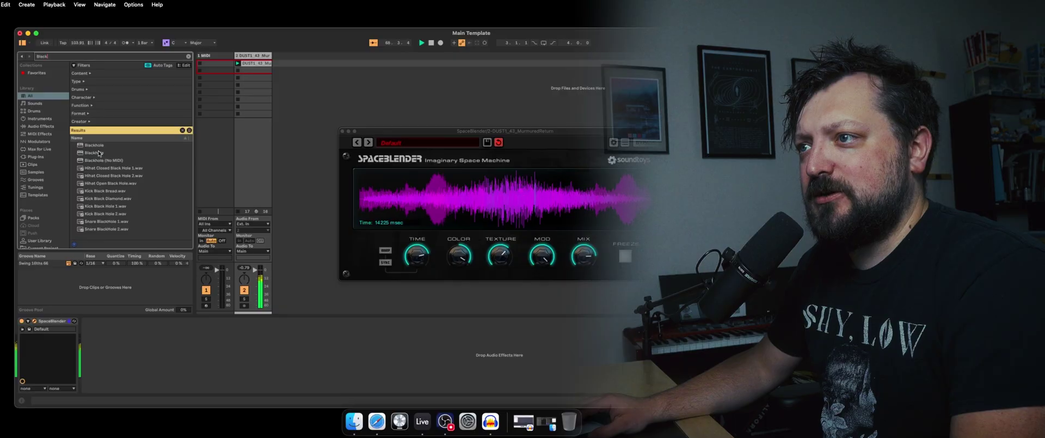
{"action": "double_click", "coordinate": [98, 153]}
Adjust Blackhole's Mix and High settings and close its plug-in window.
{"action": "left_click_drag", "start_coordinate": [380, 211], "coordinate": [383, 186]}
{"action": "left_click_drag", "start_coordinate": [548, 216], "coordinate": [560, 207]}
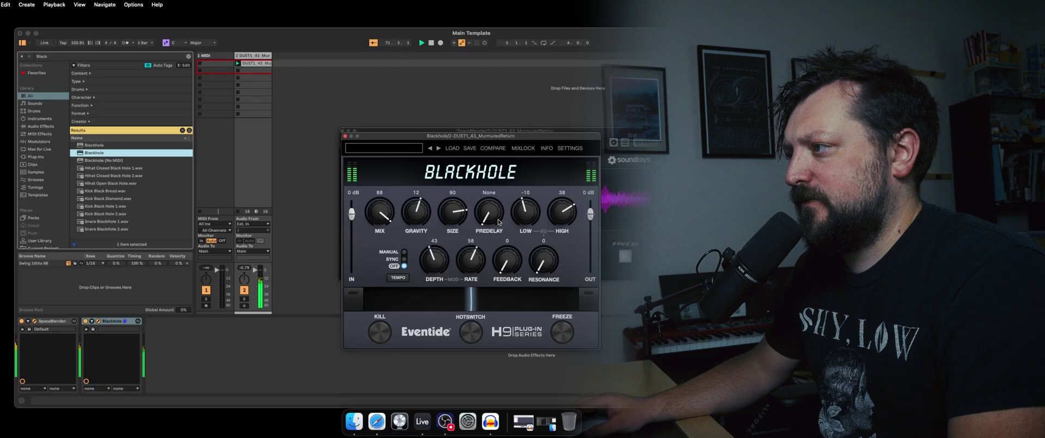
{"action": "left_click", "coordinate": [344, 136]}
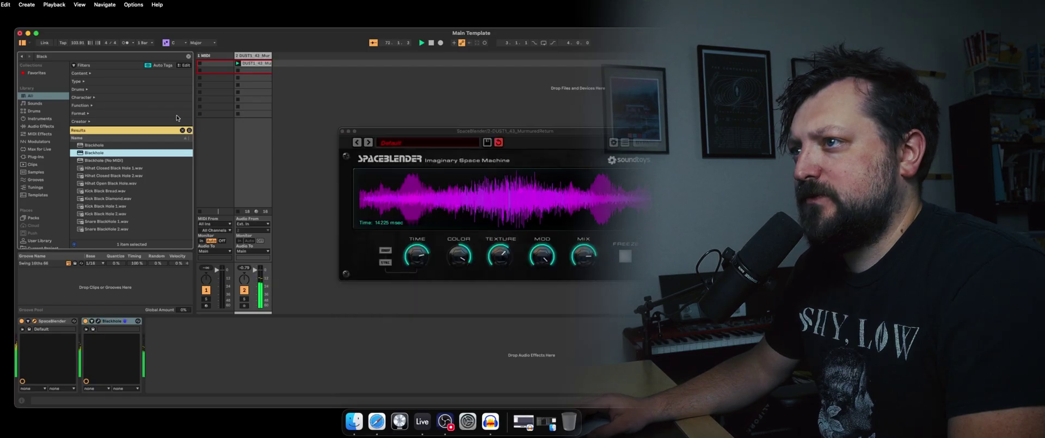
Search the browser for "EQ", add EQ Eight to the audio track and make its first band a low cut.
{"action": "left_click", "coordinate": [59, 59]}
{"action": "type", "text": "EQ"}
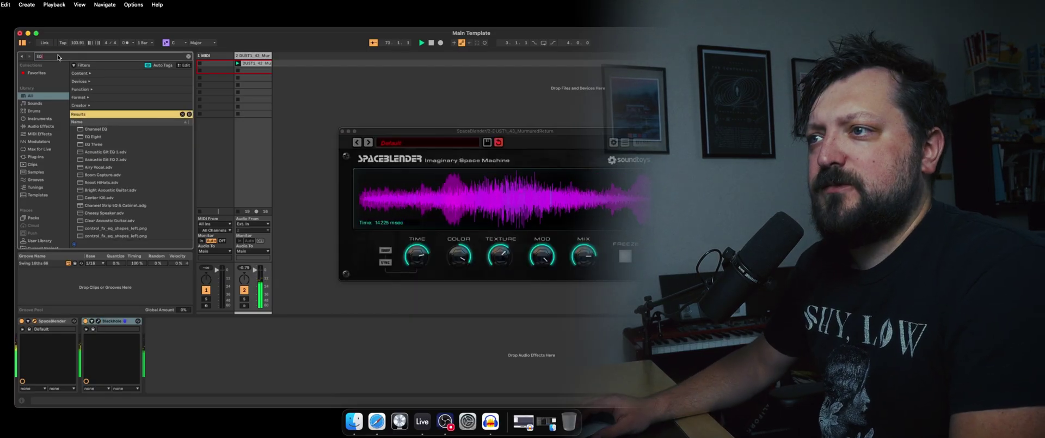
{"action": "double_click", "coordinate": [125, 137]}
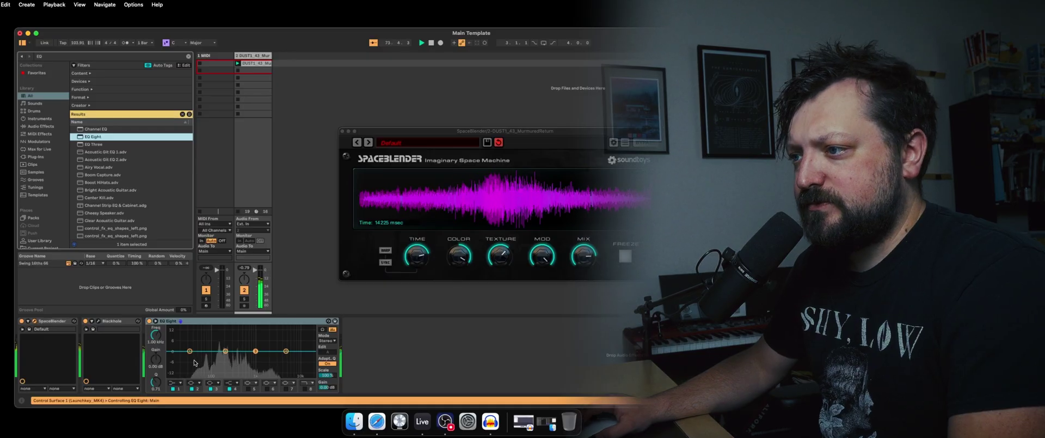
{"action": "left_click", "coordinate": [180, 383]}
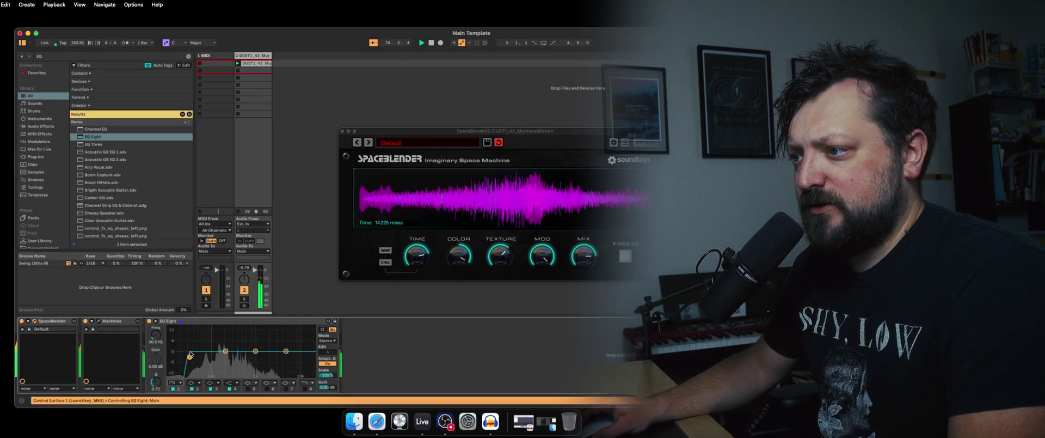
Search the browser for "Cassette" and add the Cassette plug-in to the audio track's effects chain.
{"action": "key", "text": "super+f"}
{"action": "type", "text": "Cassette"}
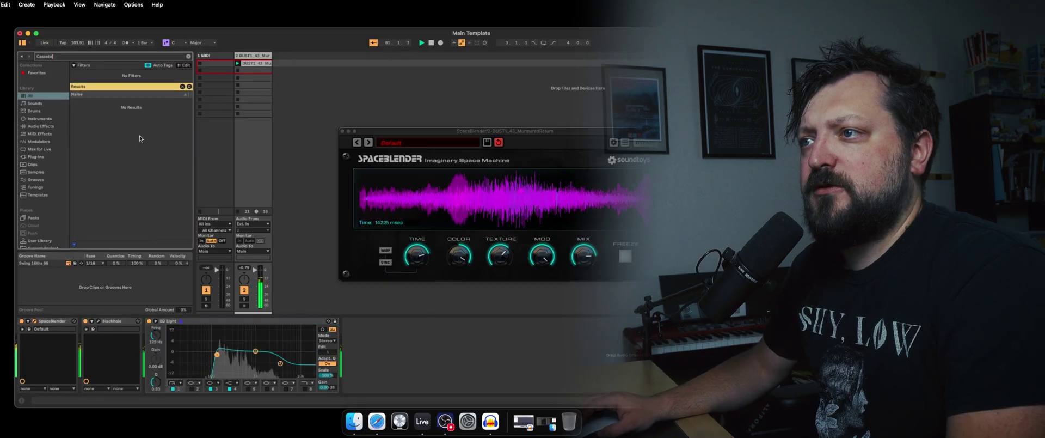
{"action": "key", "text": "Down"}
{"action": "key", "text": "Down"}
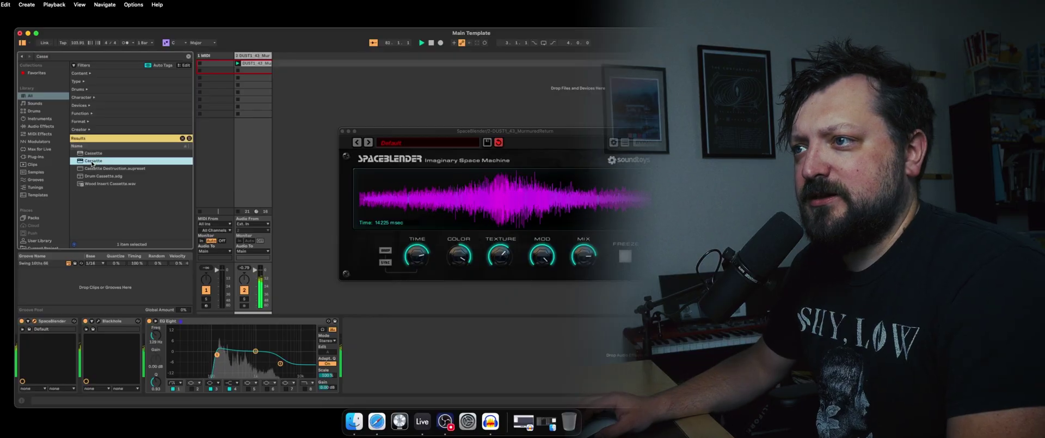
{"action": "key", "text": "Return"}
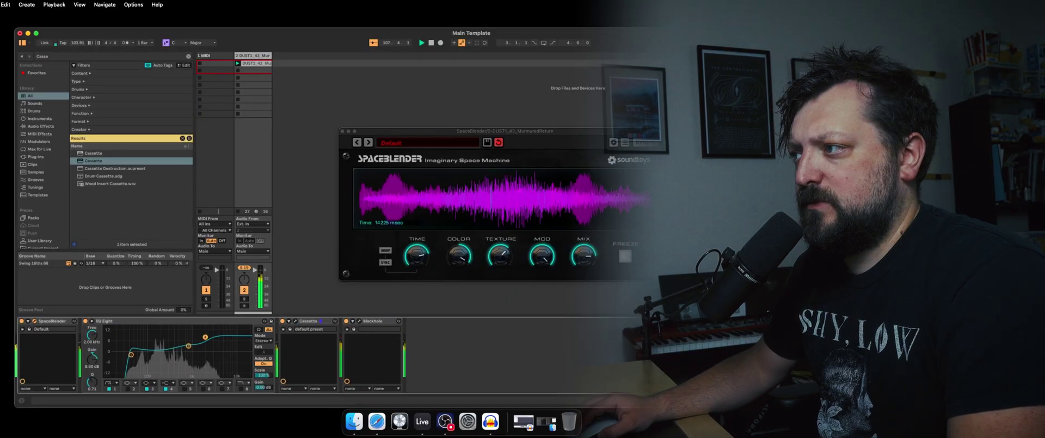
Lower the Texture of the audio track's SpaceBlender and readjust its Time.
{"action": "left_click_drag", "start_coordinate": [502, 259], "coordinate": [496, 318]}
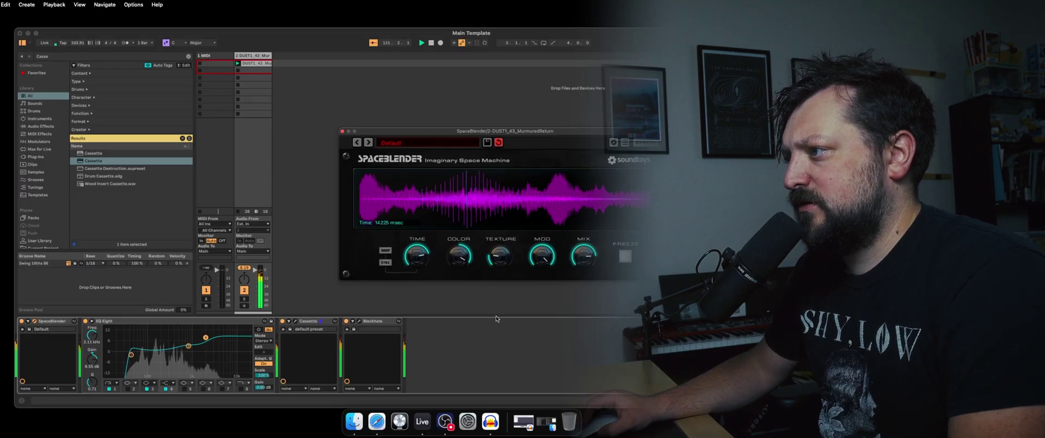
{"action": "mouse_move", "coordinate": [416, 255]}
{"action": "left_mouse_down"}
{"action": "mouse_move", "coordinate": [414, 287]}
{"action": "mouse_move", "coordinate": [415, 261]}
{"action": "left_mouse_up"}
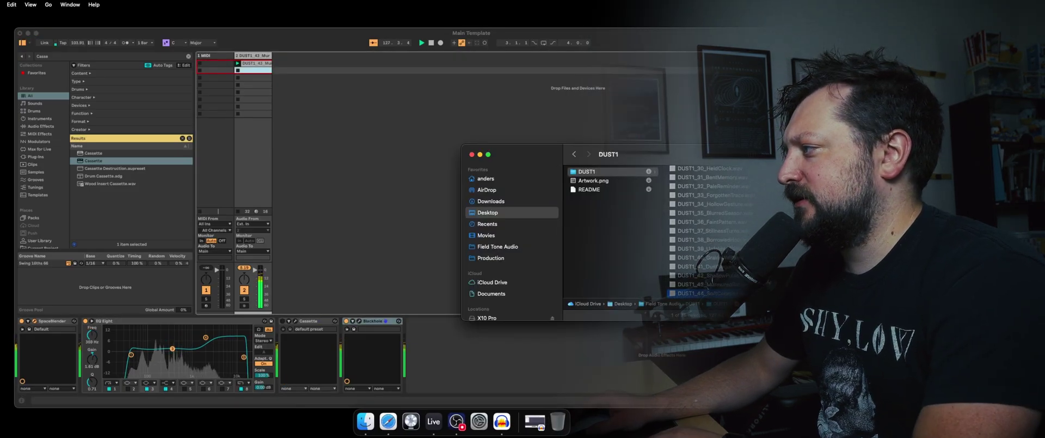
Place the DUST1_44 sample in the audio track's second clip slot, launch it and return to SpaceBlender.
{"action": "left_click_drag", "start_coordinate": [702, 293], "coordinate": [257, 71]}
{"action": "left_click", "coordinate": [236, 71]}
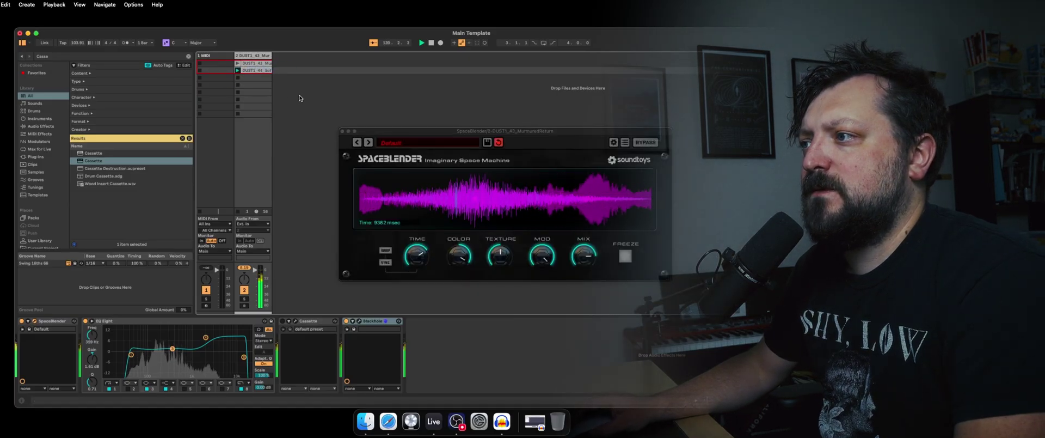
{"action": "left_click", "coordinate": [403, 224]}
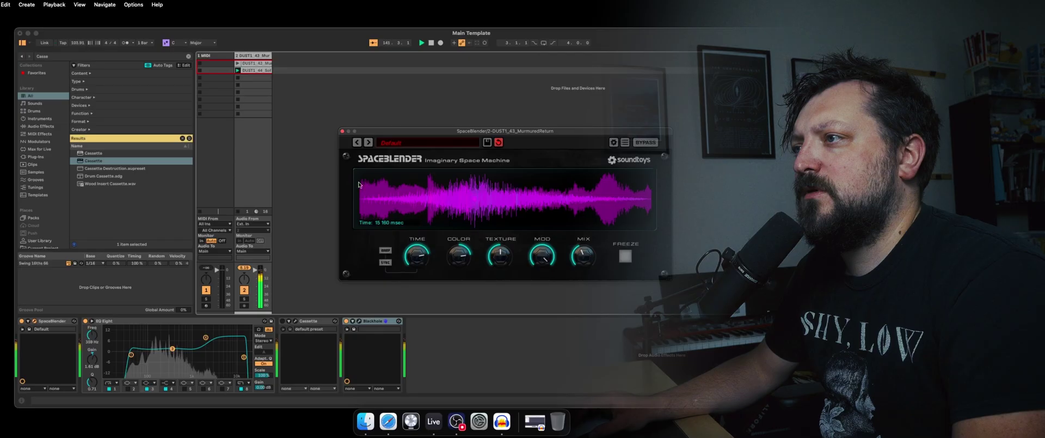
Search the browser for "Decent", add DecentSampler to the MIDI track and move the overlapping plug-in windows apart.
{"action": "left_click", "coordinate": [357, 322]}
{"action": "key", "text": "shift+Tab"}
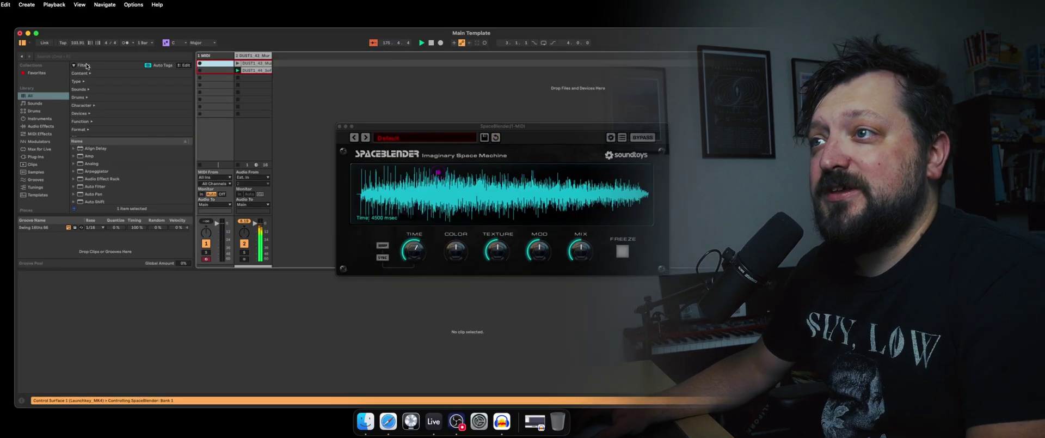
{"action": "left_click", "coordinate": [78, 58]}
{"action": "type", "text": "Decebnt"}
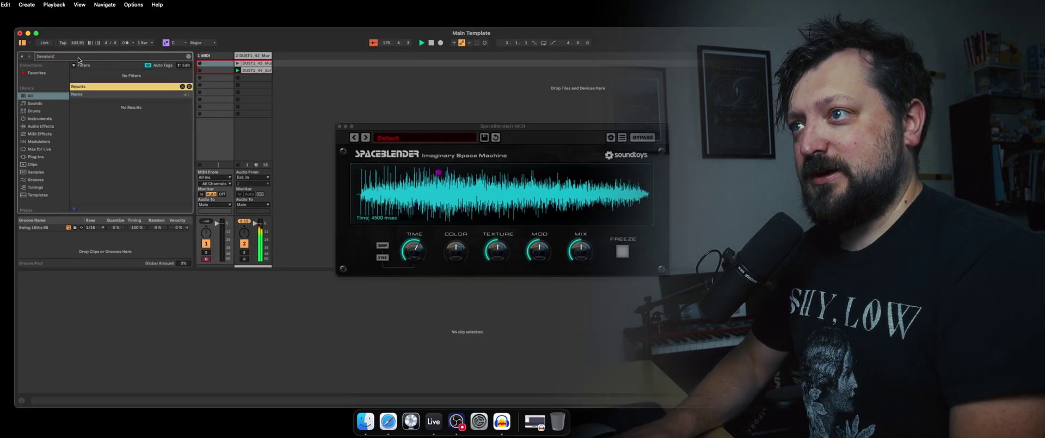
{"action": "key", "text": "BackSpace"}
{"action": "key", "text": "BackSpace"}
{"action": "key", "text": "BackSpace"}
{"action": "key", "text": "BackSpace"}
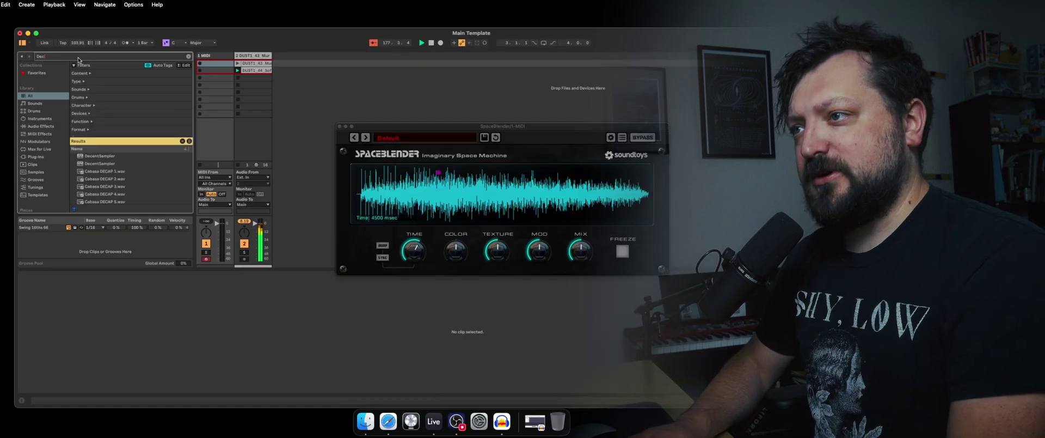
{"action": "type", "text": "ent"}
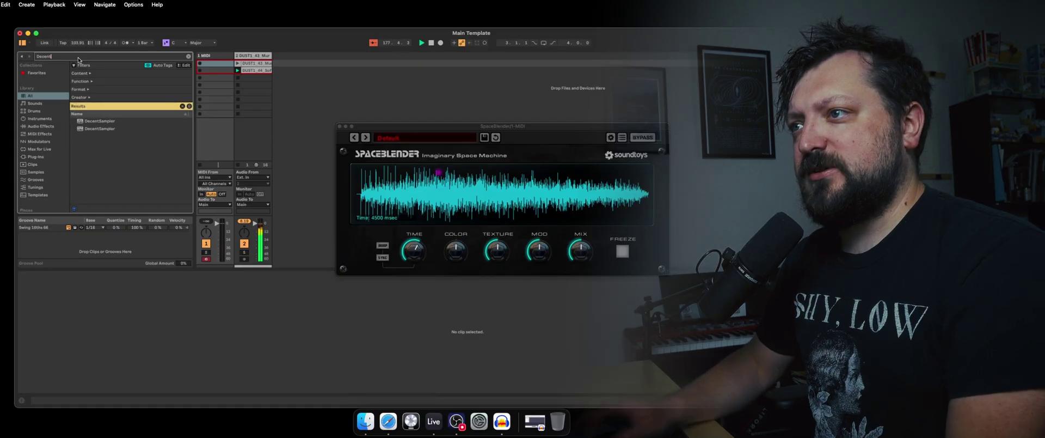
{"action": "double_click", "coordinate": [99, 121]}
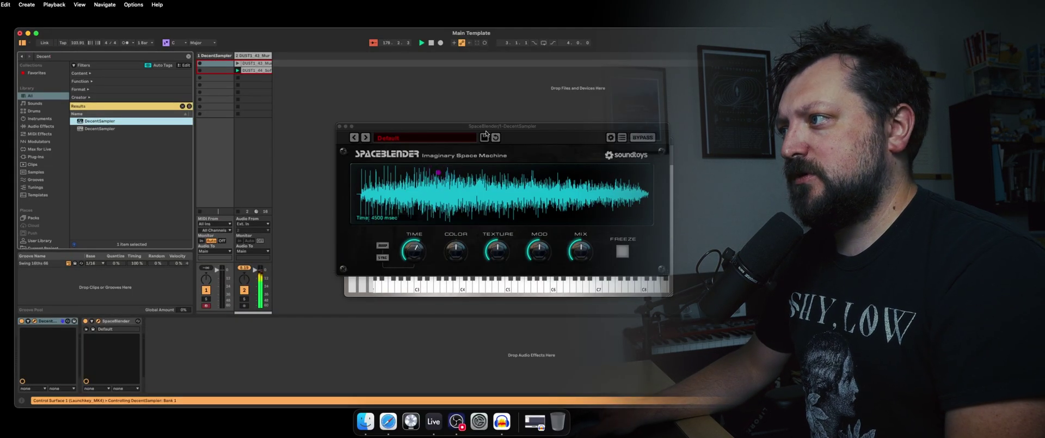
{"action": "left_click_drag", "start_coordinate": [486, 134], "coordinate": [570, 161]}
{"action": "left_click_drag", "start_coordinate": [414, 145], "coordinate": [298, 116]}
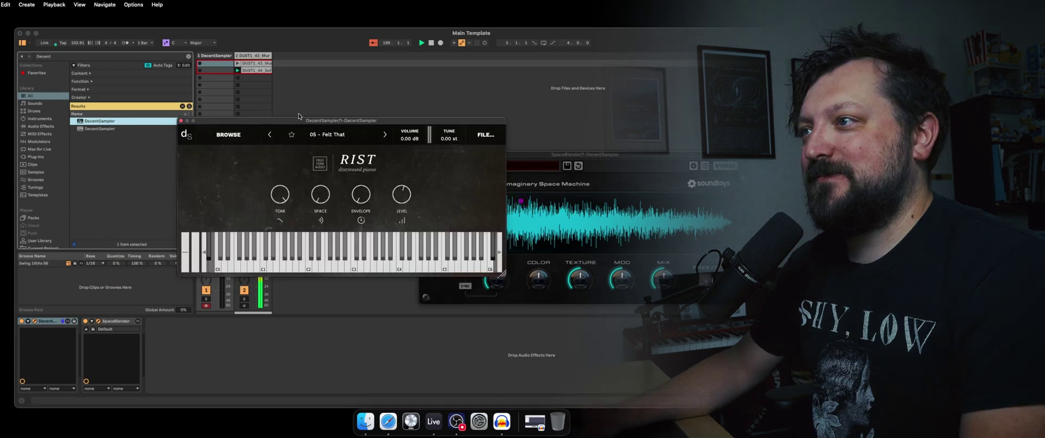
Search the browser for "Chord", add the Chord device before DecentSampler and raise its first four pitch shifts.
{"action": "left_click", "coordinate": [204, 65]}
{"action": "left_click", "coordinate": [60, 57]}
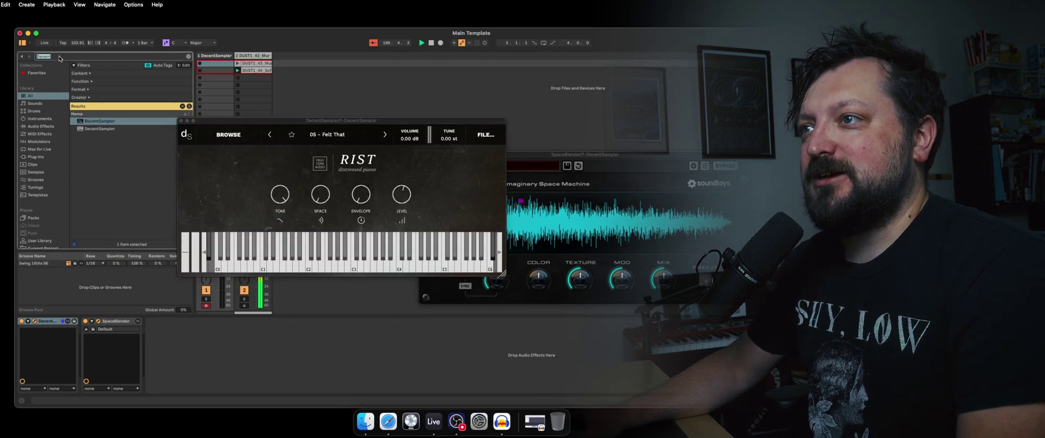
{"action": "type", "text": "Chord"}
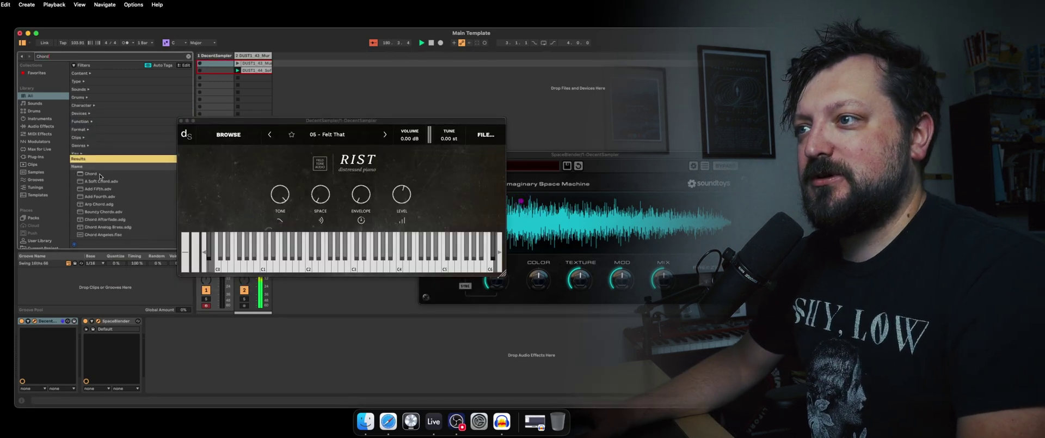
{"action": "double_click", "coordinate": [103, 173]}
{"action": "left_click", "coordinate": [34, 343]}
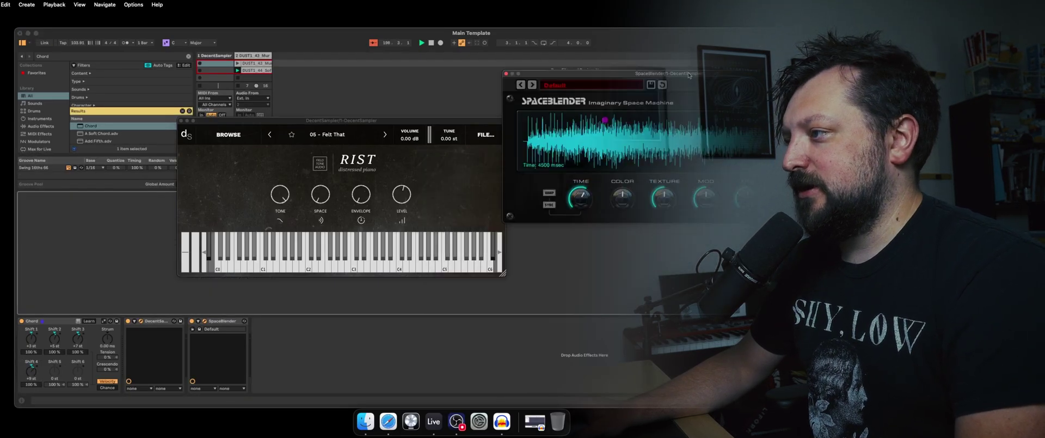
Create a MIDI clip in the DecentSampler track's first slot, add a C3 note spanning the clip and launch it.
{"action": "left_click", "coordinate": [217, 66]}
{"action": "left_click", "coordinate": [226, 76]}
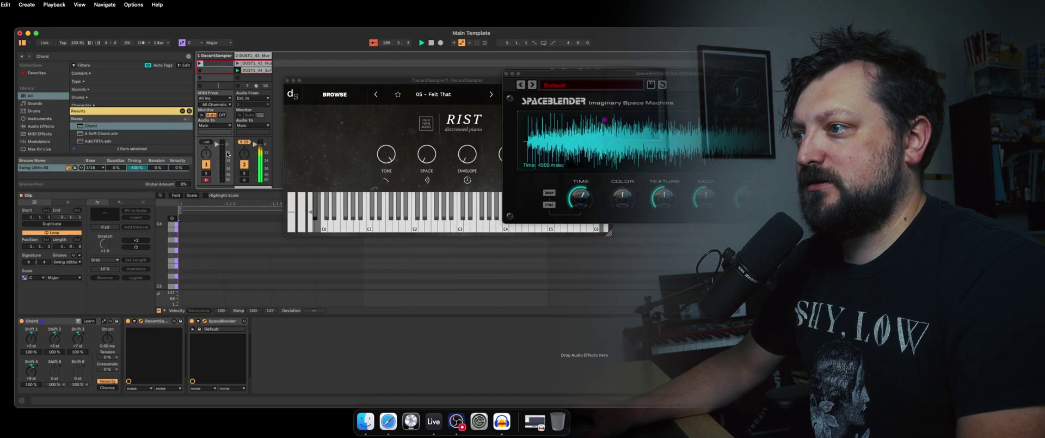
{"action": "scroll", "coordinate": [190, 270], "scroll_direction": "down", "scroll_amount": 2}
{"action": "double_click", "coordinate": [182, 267]}
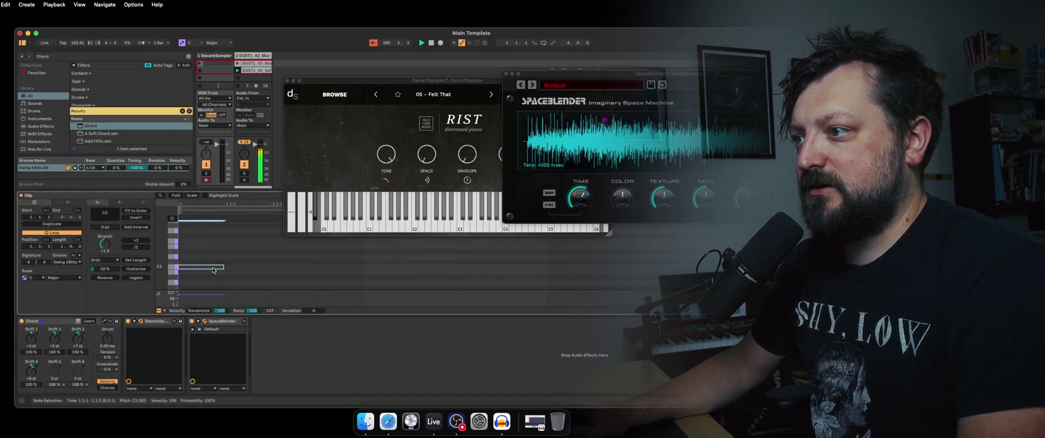
{"action": "left_click_drag", "start_coordinate": [230, 267], "coordinate": [364, 268]}
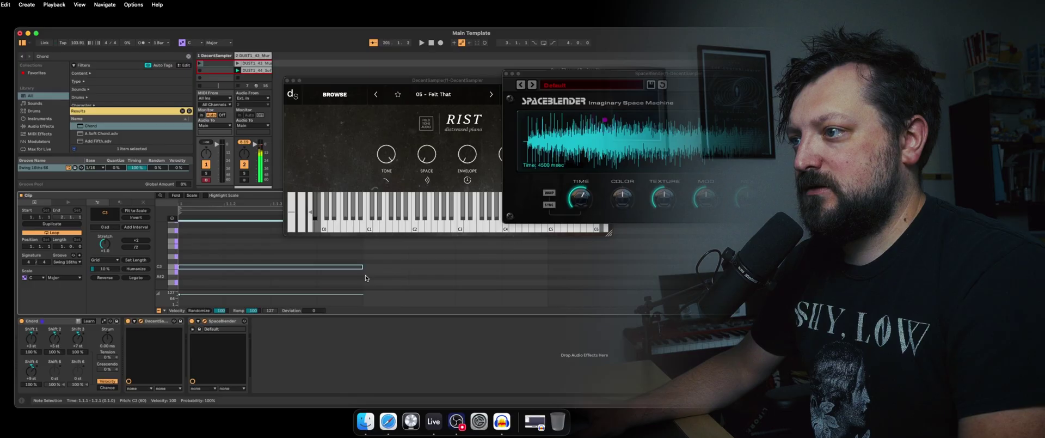
{"action": "key", "text": "space"}
{"action": "left_click", "coordinate": [200, 64]}
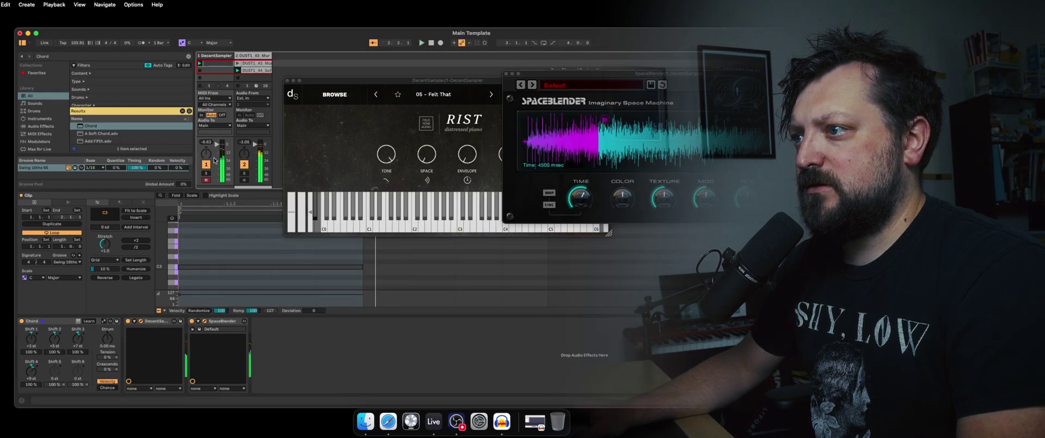
Set the scale root to A and make the Chord device use the clip scale for its shifts.
{"action": "left_click", "coordinate": [195, 43]}
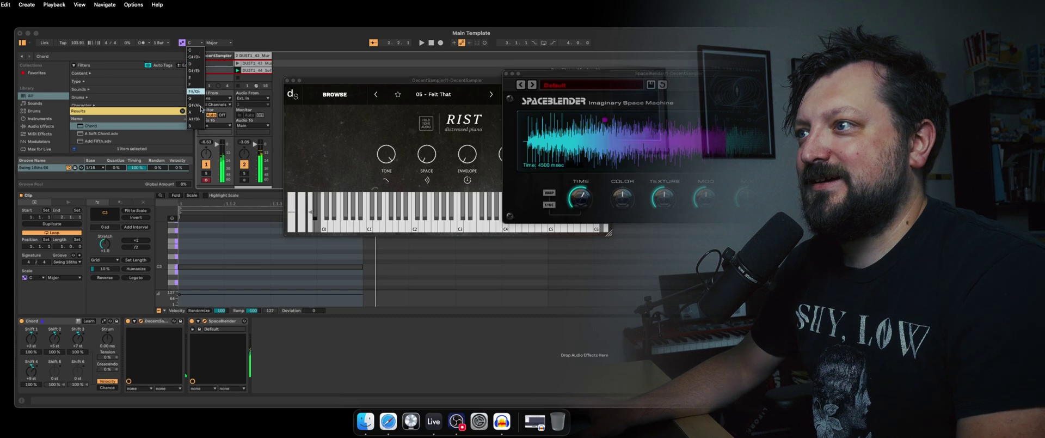
{"action": "left_click", "coordinate": [196, 112]}
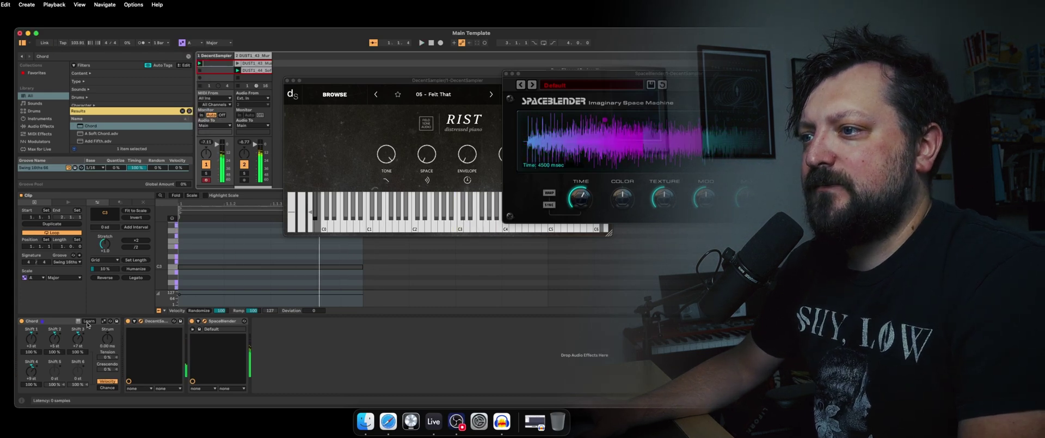
{"action": "left_click", "coordinate": [104, 320]}
Move the clip's note to A#2, change the scale root to A#/Bb and restart playback.
{"action": "key", "text": "space"}
{"action": "mouse_move", "coordinate": [220, 267]}
{"action": "left_mouse_down"}
{"action": "mouse_move", "coordinate": [222, 284]}
{"action": "mouse_move", "coordinate": [220, 274]}
{"action": "left_mouse_up"}
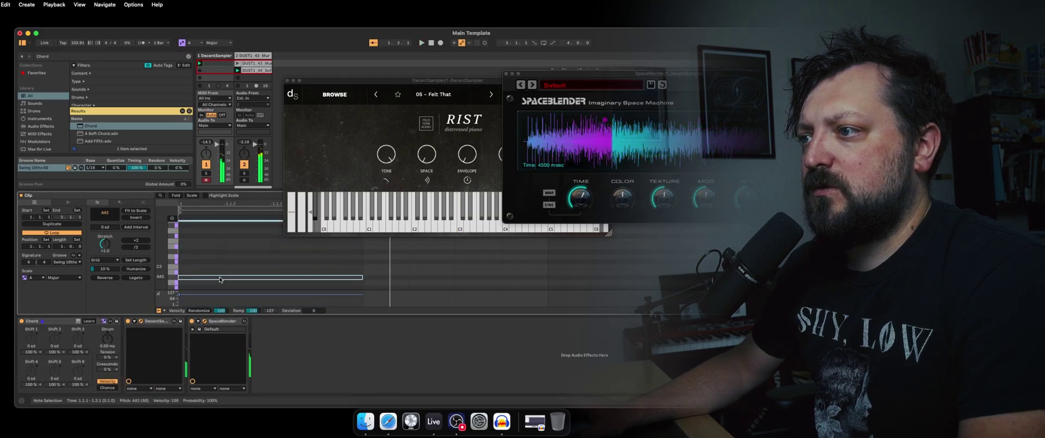
{"action": "left_click", "coordinate": [191, 43]}
{"action": "left_click", "coordinate": [200, 120]}
{"action": "key", "text": "space"}
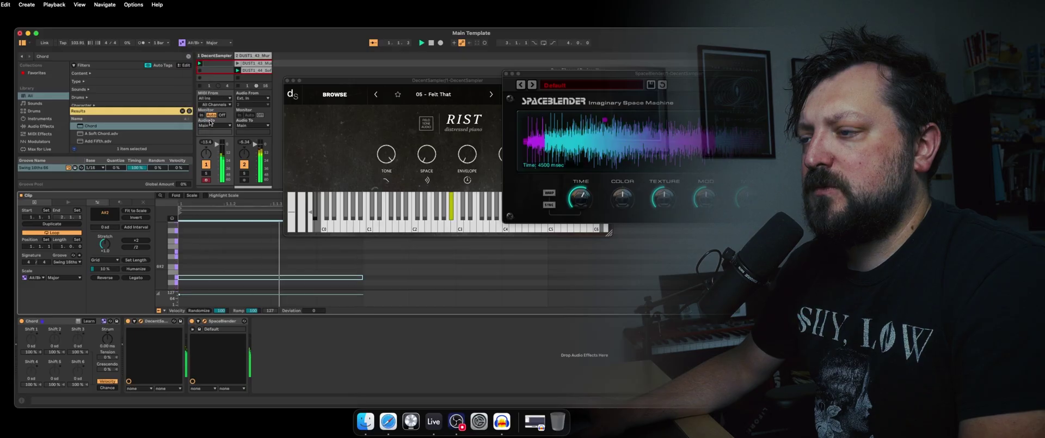
Launch the DUST1_43 clip on the audio track, reselect the MIDI clip and move its SpaceBlender window clear of DecentSampler.
{"action": "left_click", "coordinate": [238, 65]}
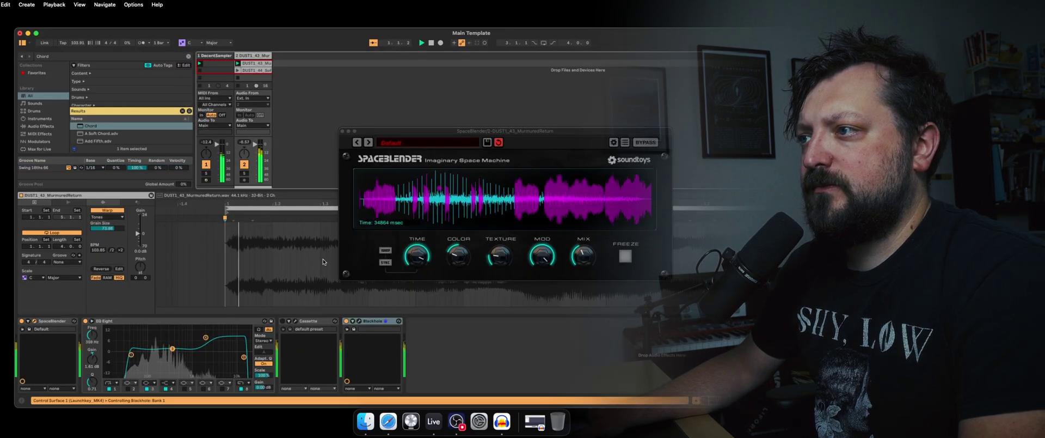
{"action": "left_click", "coordinate": [220, 65]}
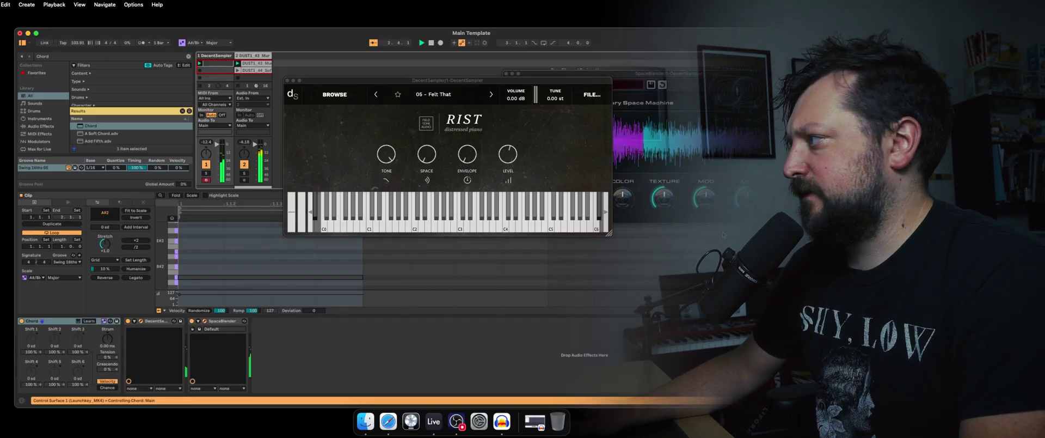
{"action": "left_click_drag", "start_coordinate": [734, 77], "coordinate": [741, 48]}
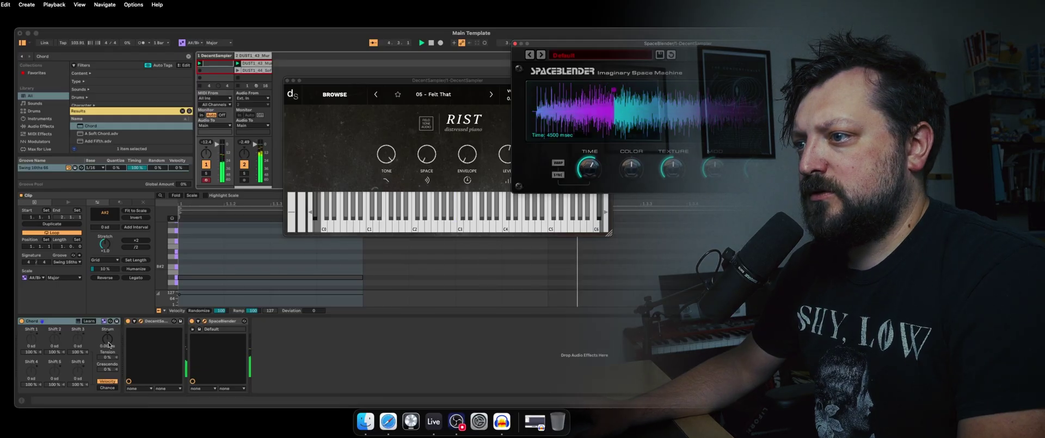
Raise Chord's first four shifts in scale degrees, switch its lower value fields to Chance and reduce the shifts' chance.
{"action": "left_click_drag", "start_coordinate": [42, 340], "coordinate": [50, 319]}
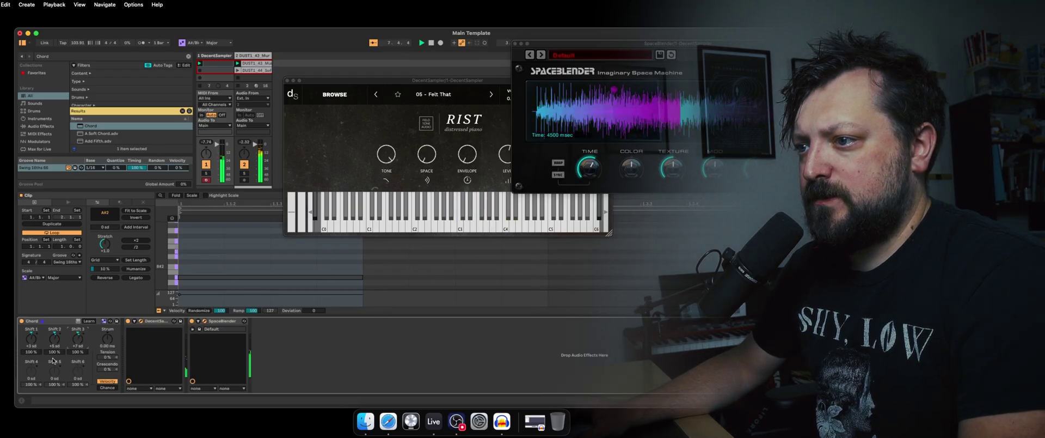
{"action": "left_click_drag", "start_coordinate": [31, 371], "coordinate": [31, 360]}
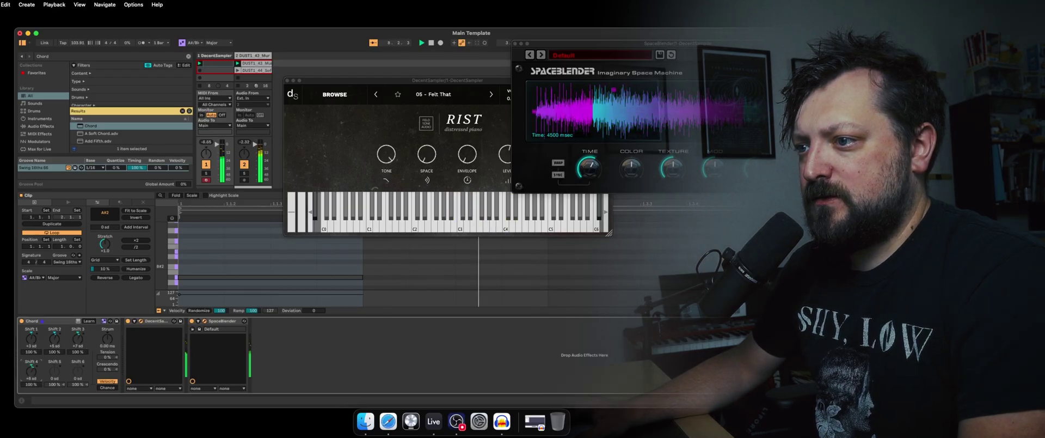
{"action": "left_click", "coordinate": [111, 387]}
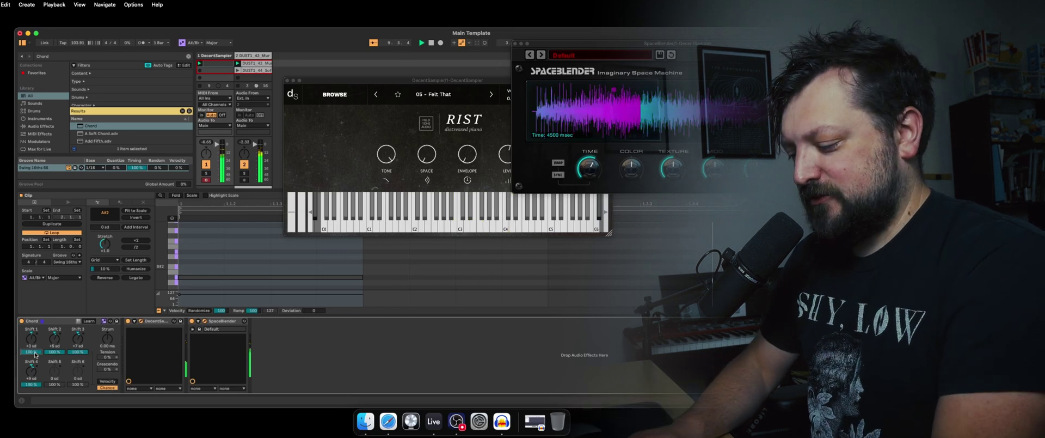
{"action": "left_click_drag", "start_coordinate": [34, 352], "coordinate": [34, 365]}
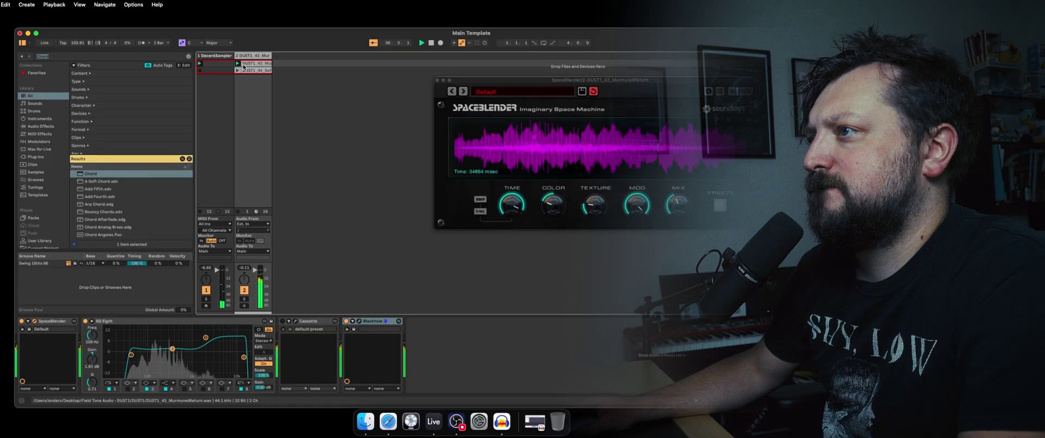
Search the browser for "Black" and add Blackhole after SpaceBlender on the DecentSampler track.
{"action": "left_click", "coordinate": [221, 65]}
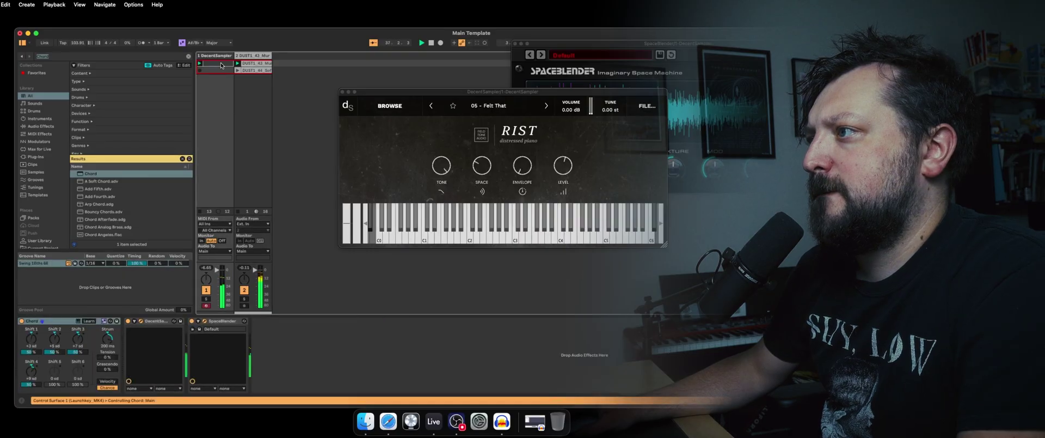
{"action": "double_click", "coordinate": [219, 66]}
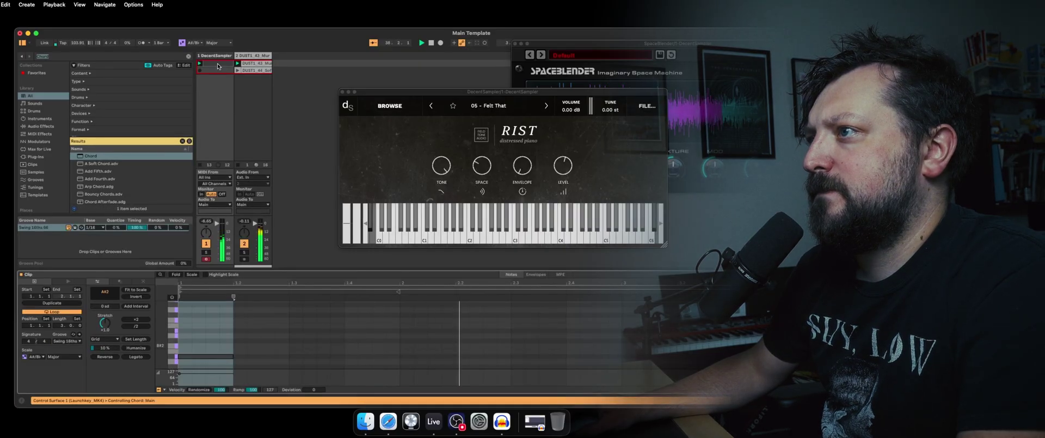
{"action": "left_click", "coordinate": [215, 67]}
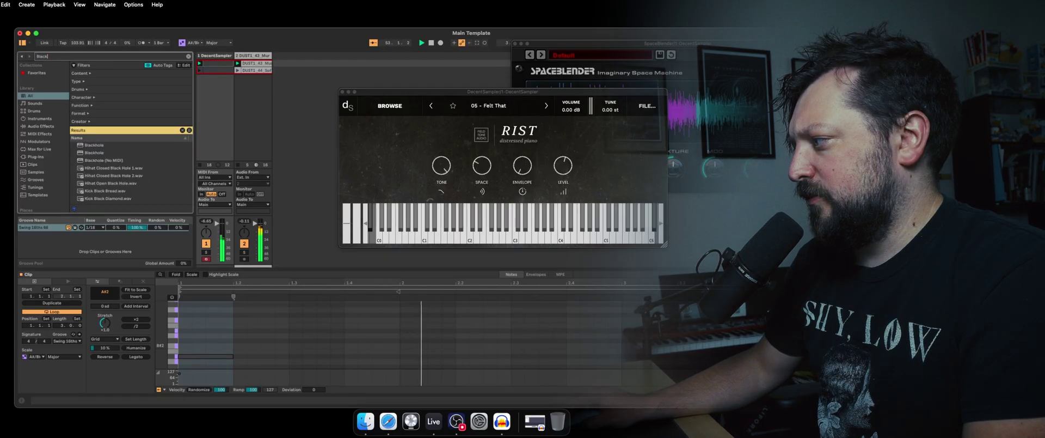
{"action": "key", "text": "shift+Tab"}
{"action": "double_click", "coordinate": [100, 145]}
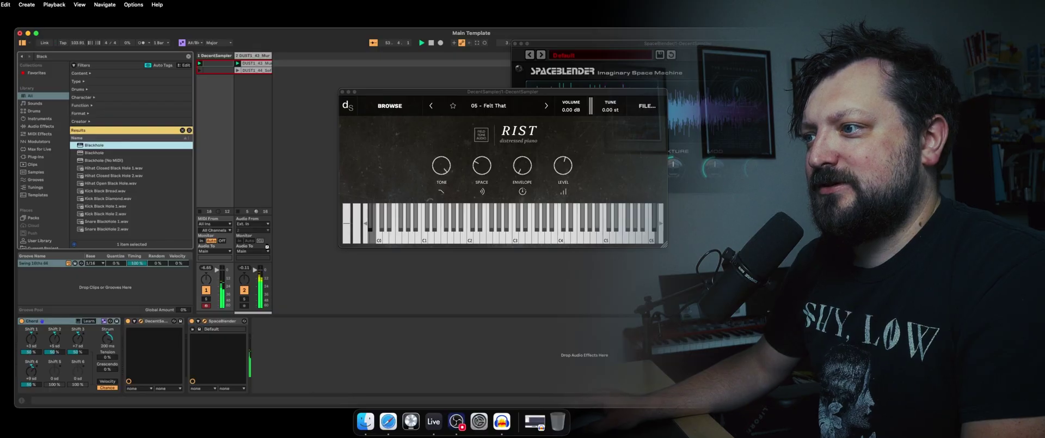
{"action": "left_click_drag", "start_coordinate": [482, 163], "coordinate": [482, 161]}
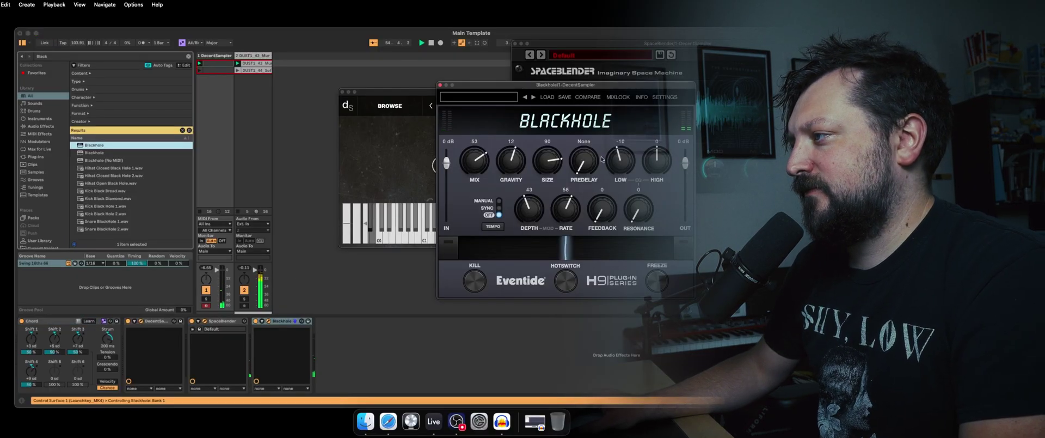
Search the browser for "Cass", add Cassette after Blackhole and switch it to the next tape type.
{"action": "left_click", "coordinate": [79, 57]}
{"action": "type", "text": "Cass"}
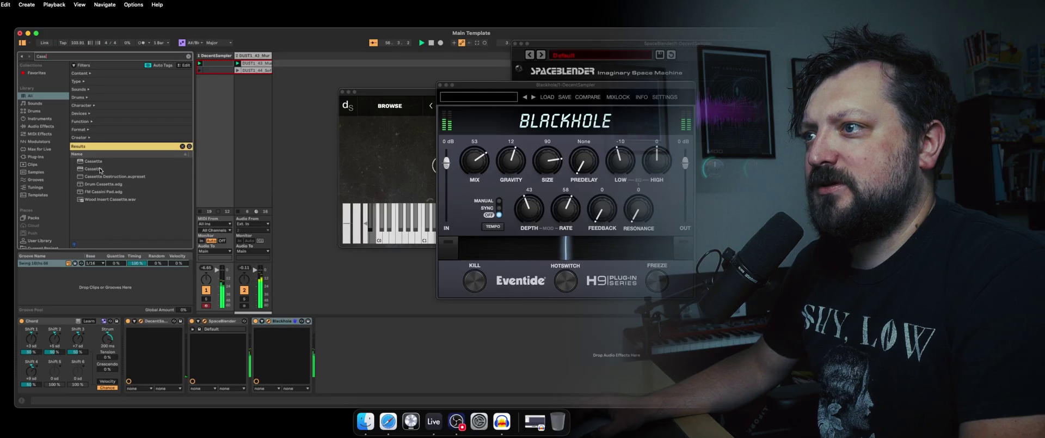
{"action": "double_click", "coordinate": [93, 169]}
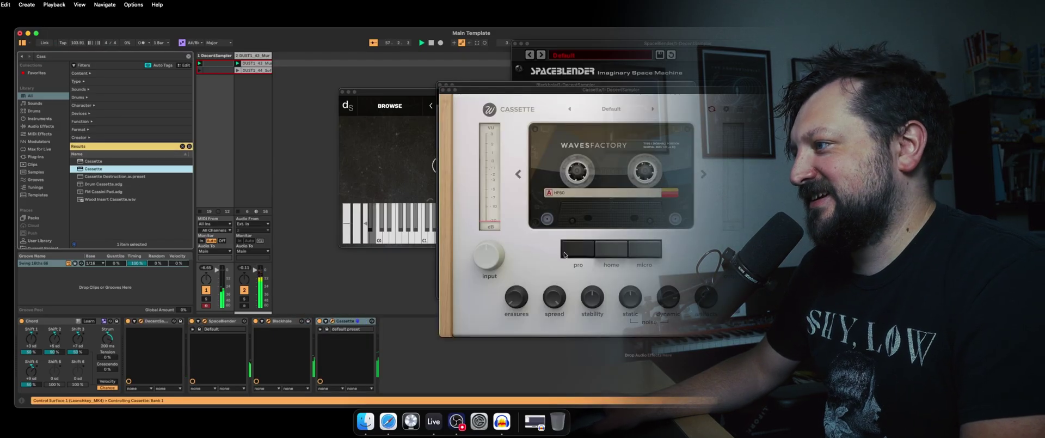
{"action": "left_click", "coordinate": [703, 175]}
{"action": "mouse_move", "coordinate": [500, 254]}
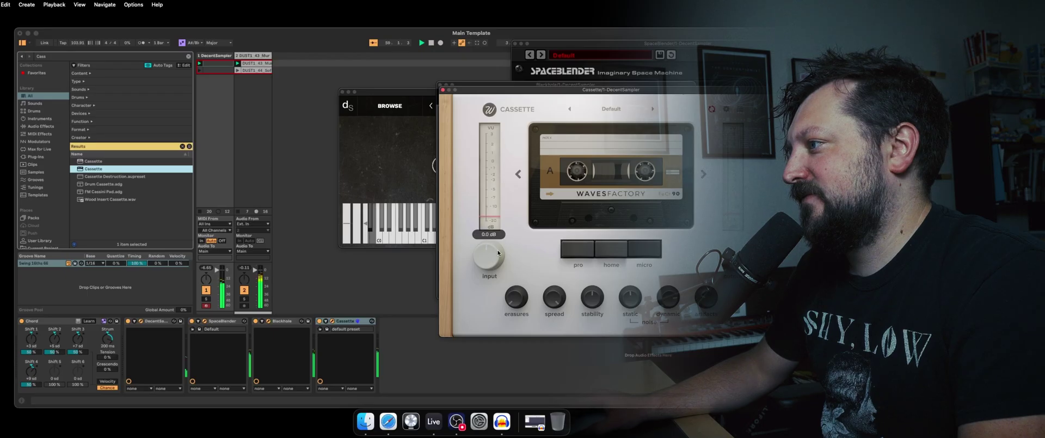
Set Blackhole's Size to 26, lower its Mix and close the Blackhole and Cassette windows.
{"action": "left_click", "coordinate": [544, 85]}
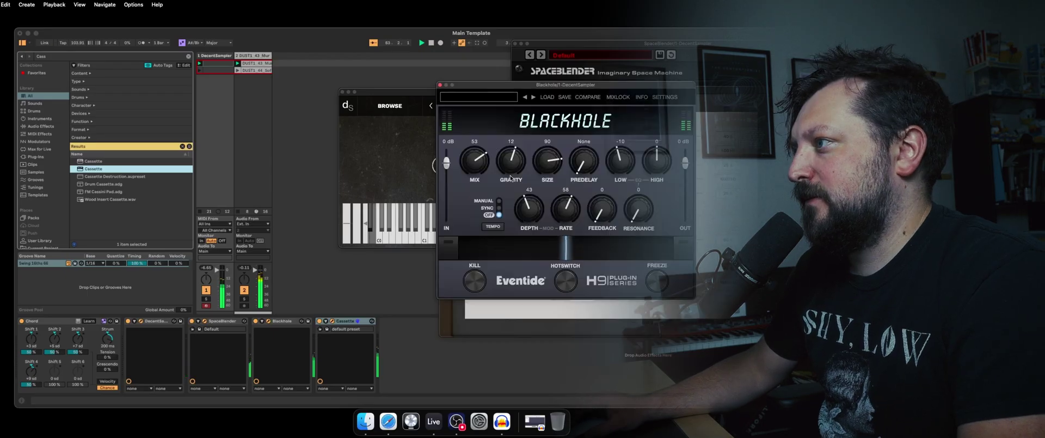
{"action": "left_click_drag", "start_coordinate": [543, 192], "coordinate": [541, 219]}
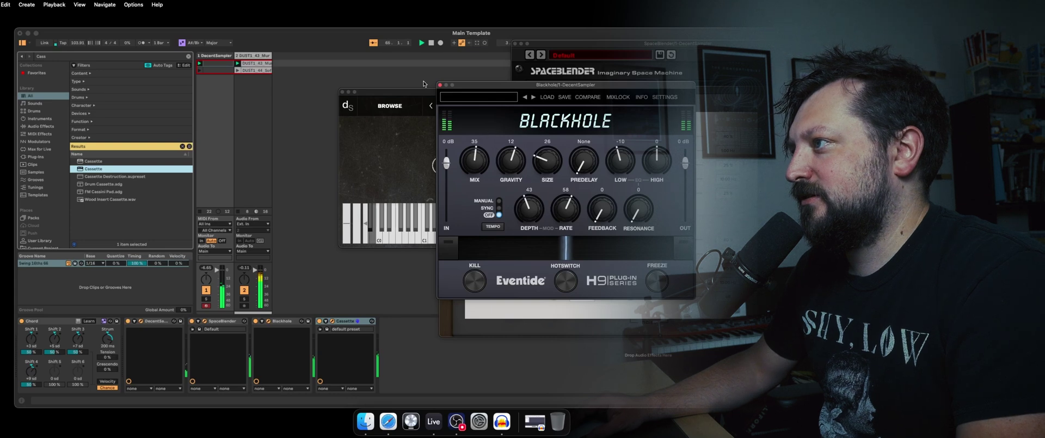
{"action": "left_click", "coordinate": [441, 85]}
{"action": "left_click", "coordinate": [442, 91]}
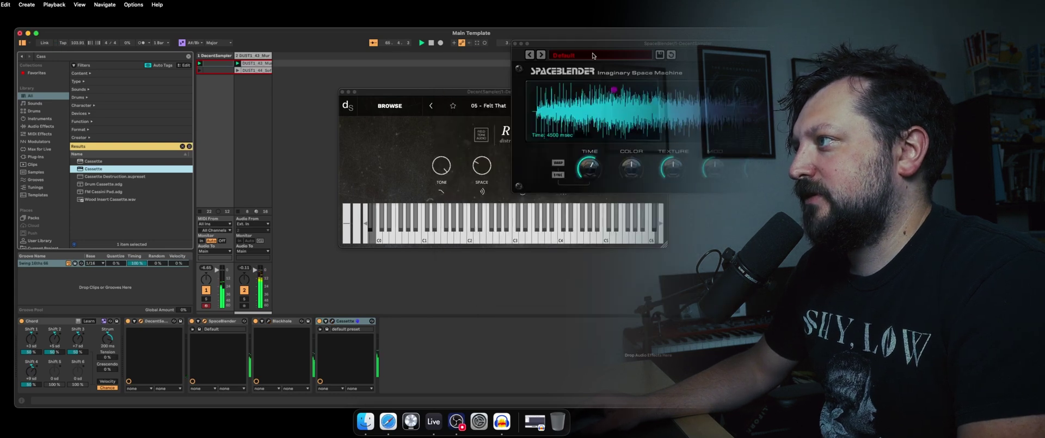
Move the DecentSampler and SpaceBlender windows apart and turn up the RIST piano's Space.
{"action": "left_click_drag", "start_coordinate": [459, 95], "coordinate": [354, 94]}
{"action": "left_click_drag", "start_coordinate": [599, 43], "coordinate": [630, 121]}
{"action": "left_click_drag", "start_coordinate": [375, 169], "coordinate": [414, 163]}
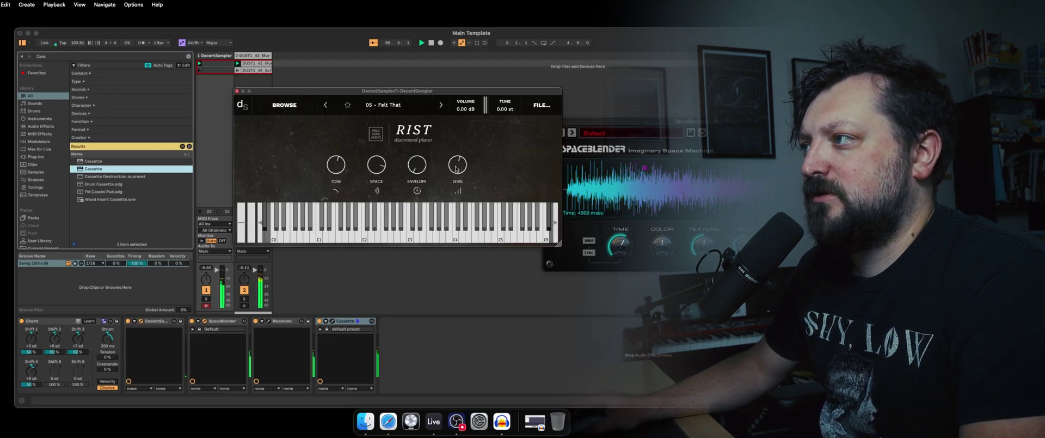
Inspect the Cassette and Blackhole devices on the DUST1 sample track.
{"action": "key", "text": "Right"}
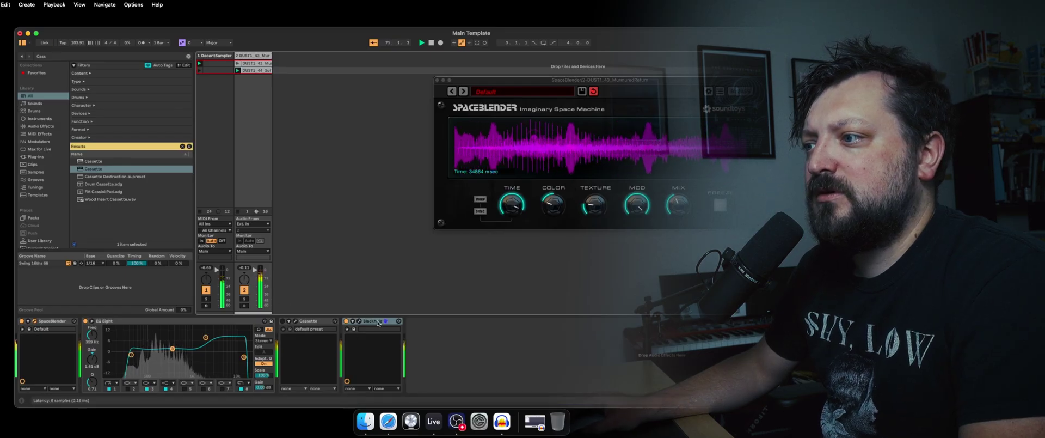
{"action": "left_click", "coordinate": [334, 331]}
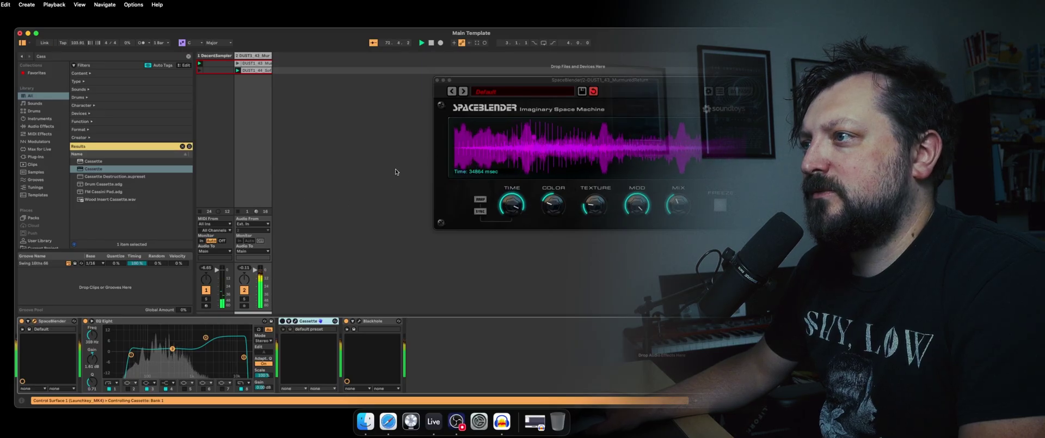
{"action": "left_click", "coordinate": [368, 326]}
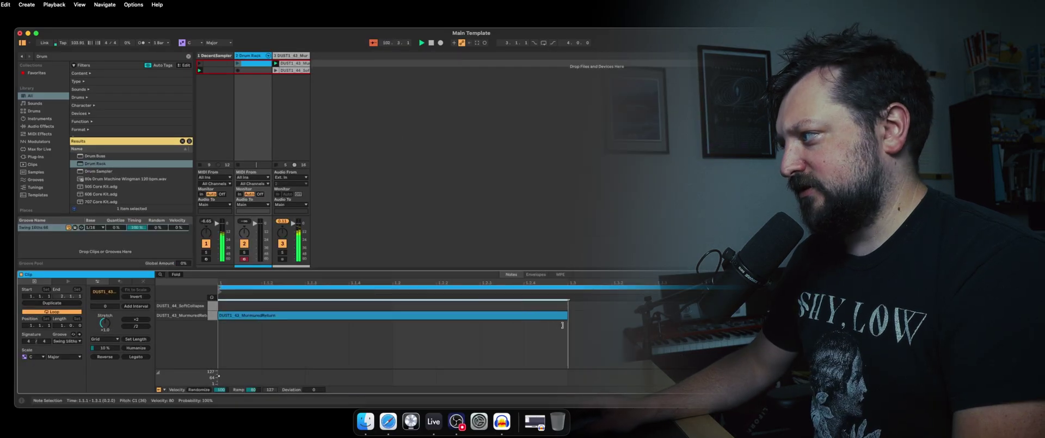
Extend the Drum Rack clip's DUST1_43_MurmuredReturn note to bar 5 and add a long DUST1_44_SoftCollapse note from there.
{"action": "left_click_drag", "start_coordinate": [563, 325], "coordinate": [924, 325]}
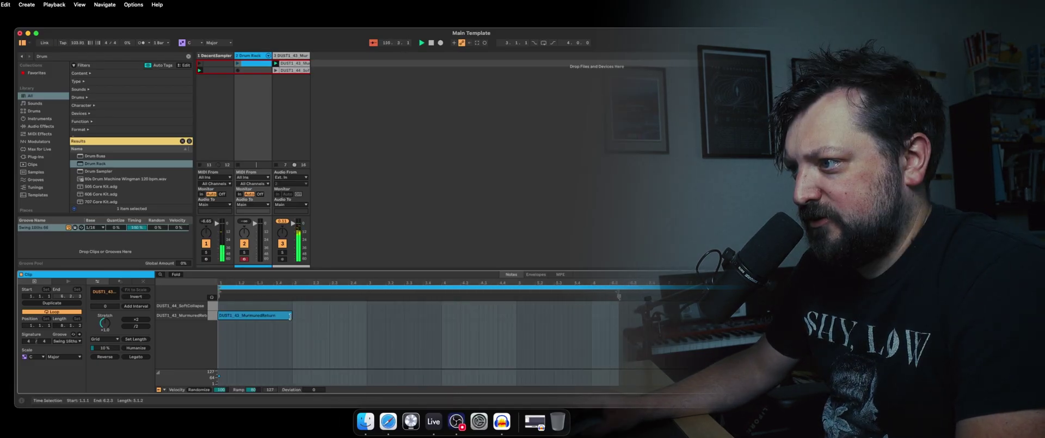
{"action": "left_click_drag", "start_coordinate": [290, 316], "coordinate": [699, 306]}
{"action": "double_click", "coordinate": [518, 304]}
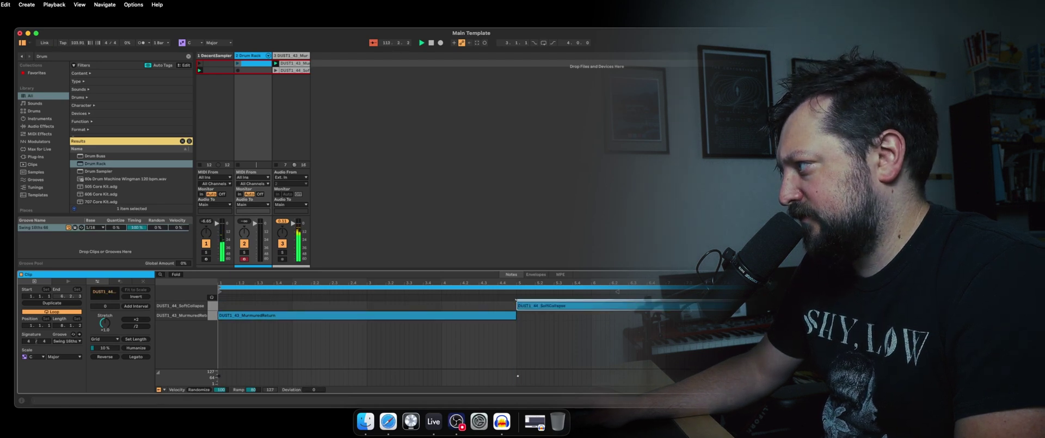
{"action": "key", "text": "super+a"}
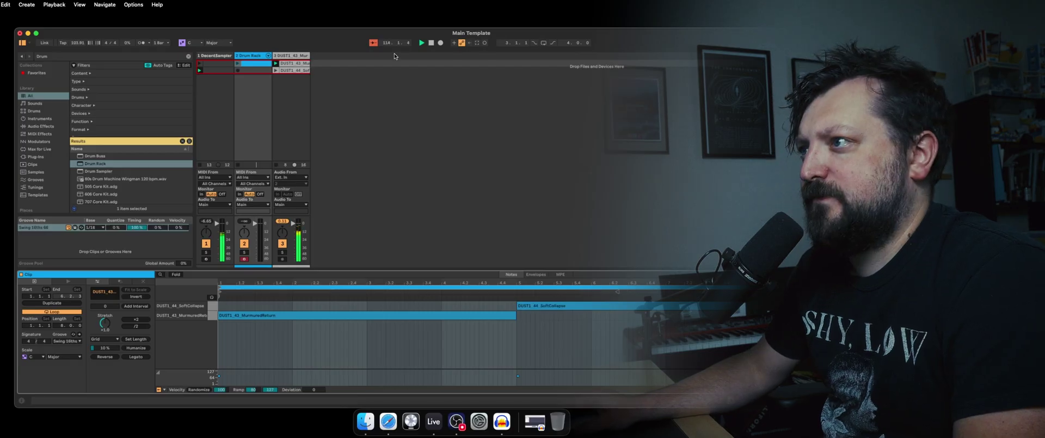
Delete both DUST1 clips from the audio track and play the Drum Rack clip instead.
{"action": "left_click", "coordinate": [290, 64]}
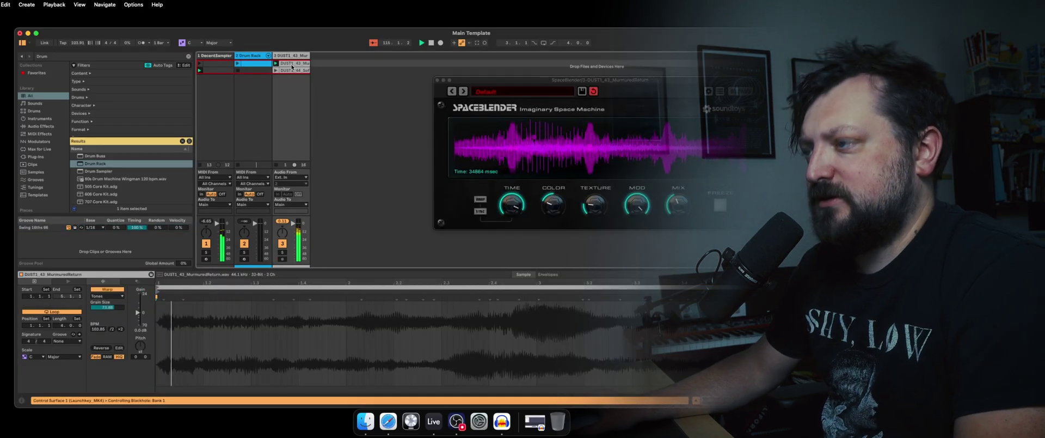
{"action": "left_click", "coordinate": [291, 70], "text": "shift"}
{"action": "key", "text": "Delete"}
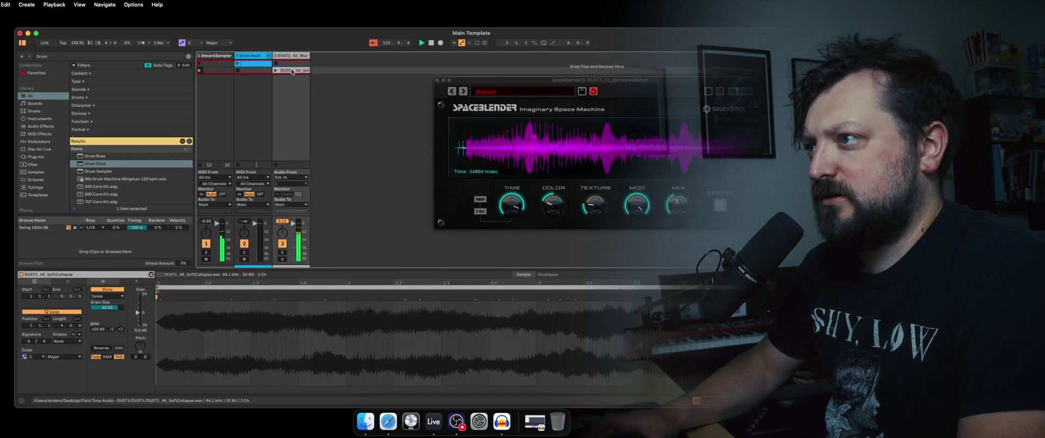
{"action": "left_click", "coordinate": [245, 65]}
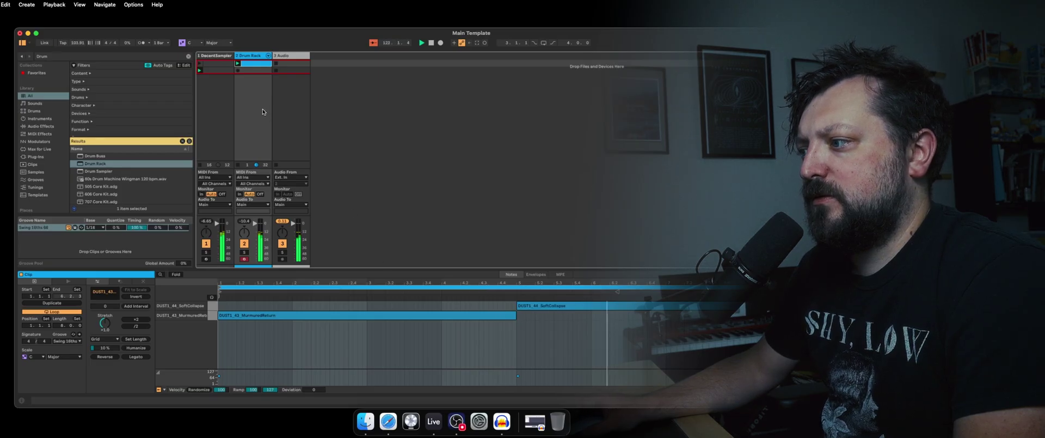
Move EQ Eight, Cassette and Blackhole from the audio track to the Drum Rack track.
{"action": "left_click", "coordinate": [283, 56]}
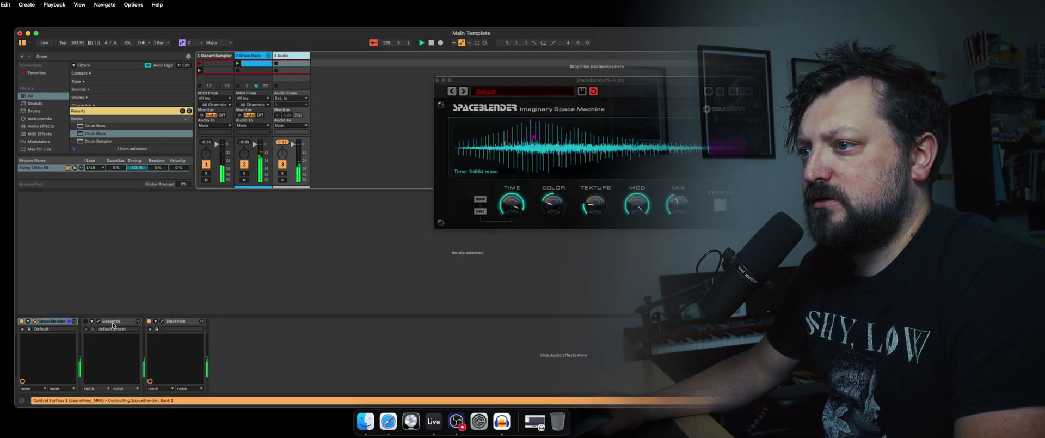
{"action": "left_click", "coordinate": [112, 324]}
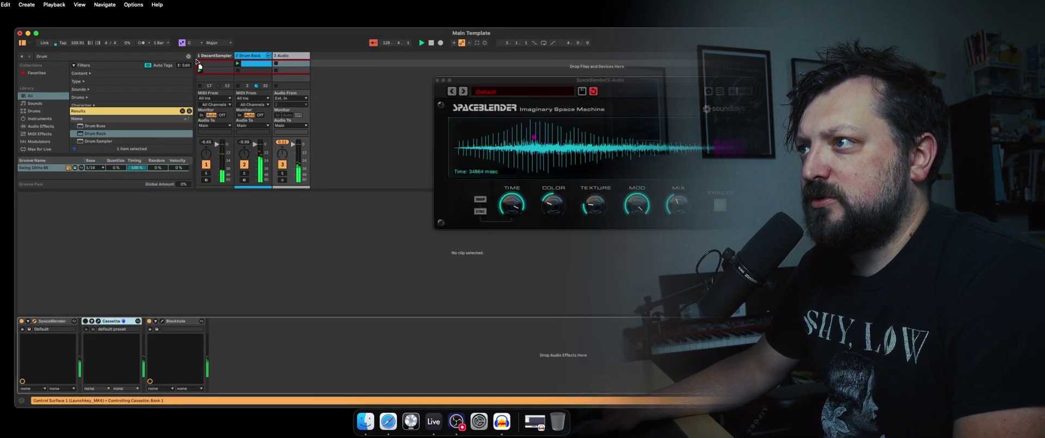
{"action": "left_click", "coordinate": [264, 57]}
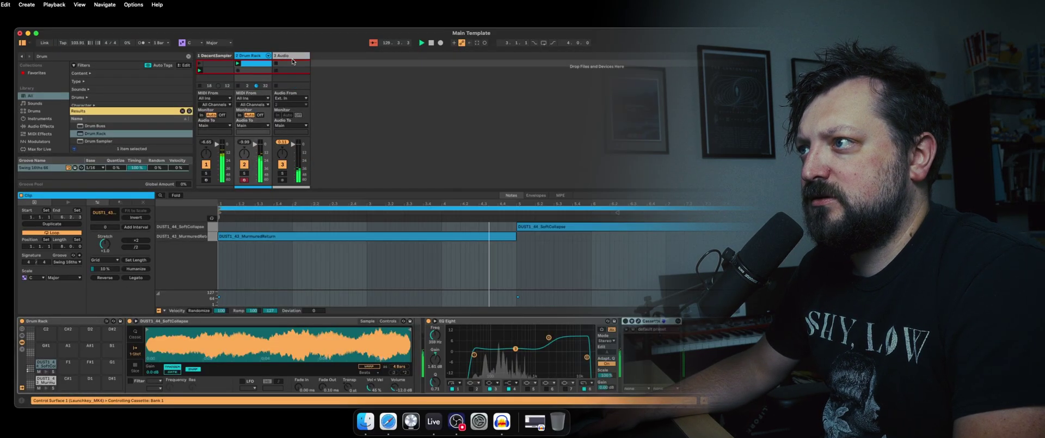
{"action": "left_click", "coordinate": [292, 61]}
{"action": "left_click", "coordinate": [113, 324]}
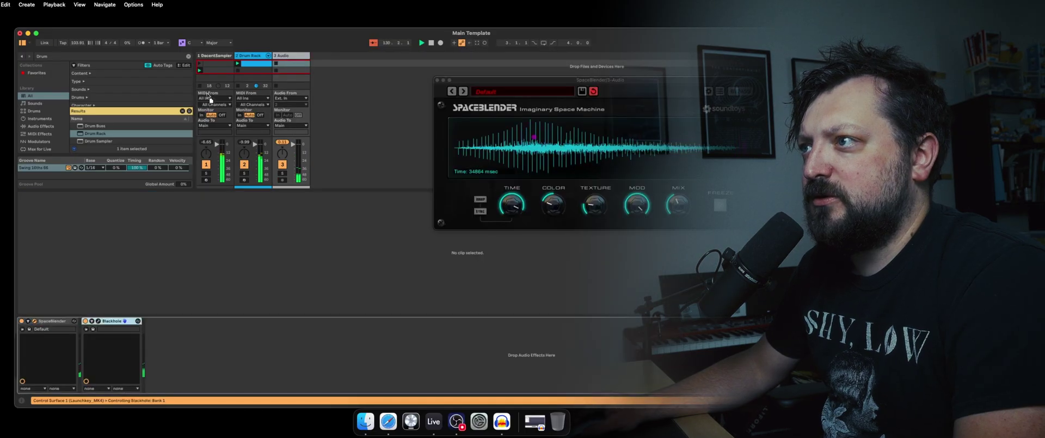
{"action": "left_click", "coordinate": [255, 58]}
Move SpaceBlender from the audio track to the Drum Rack track, ahead of EQ Eight.
{"action": "key", "text": "ctrl+z"}
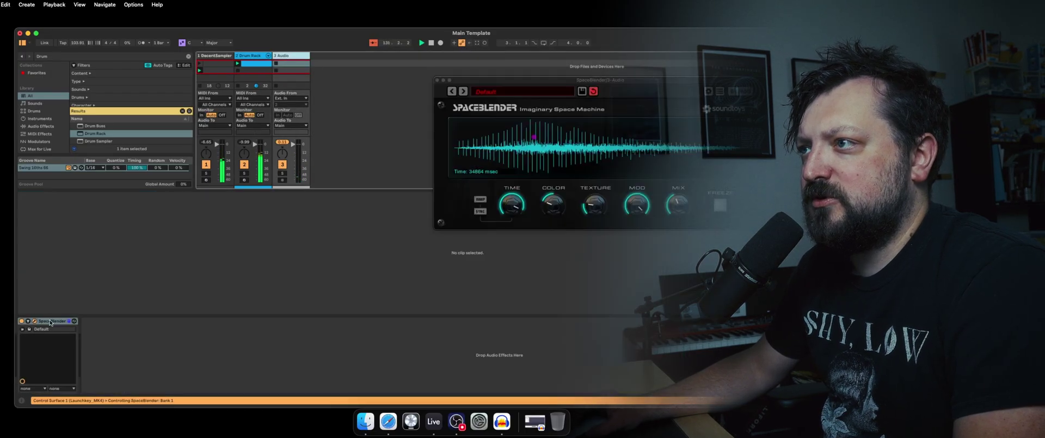
{"action": "left_click", "coordinate": [256, 58]}
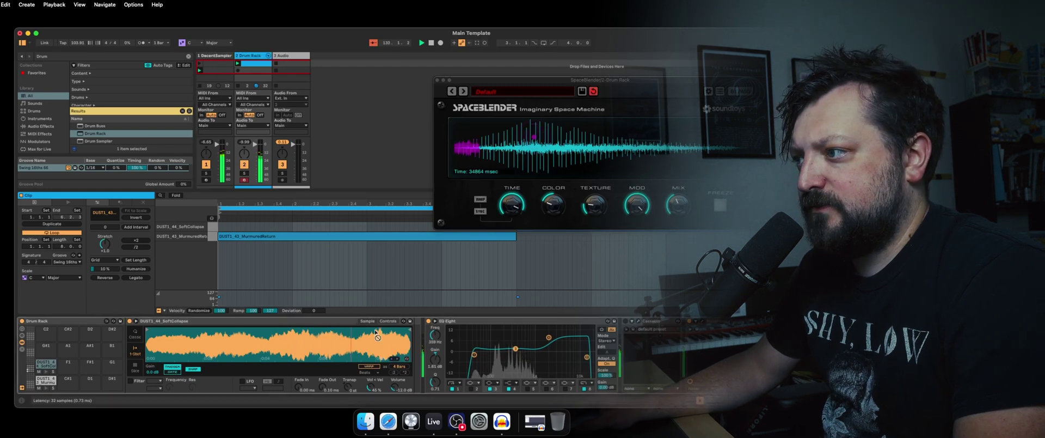
{"action": "key", "text": "ctrl+z"}
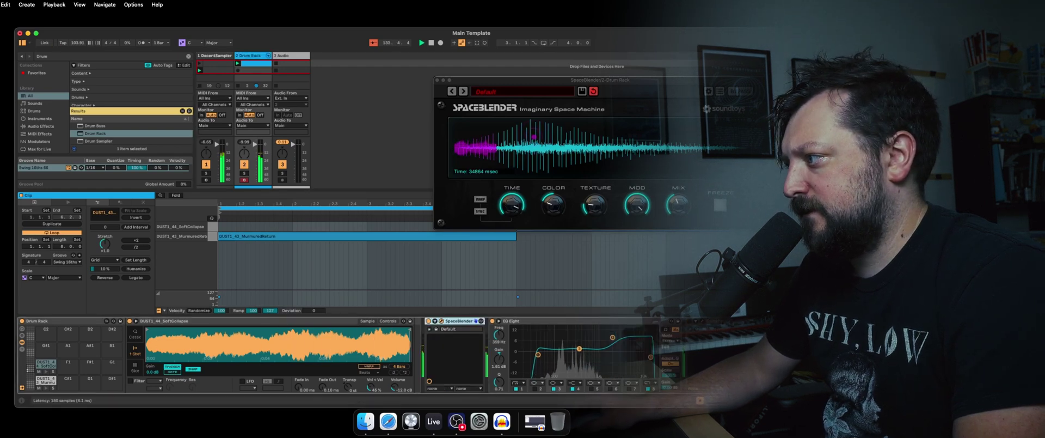
{"action": "left_click", "coordinate": [509, 331]}
{"action": "key", "text": "ctrl+z"}
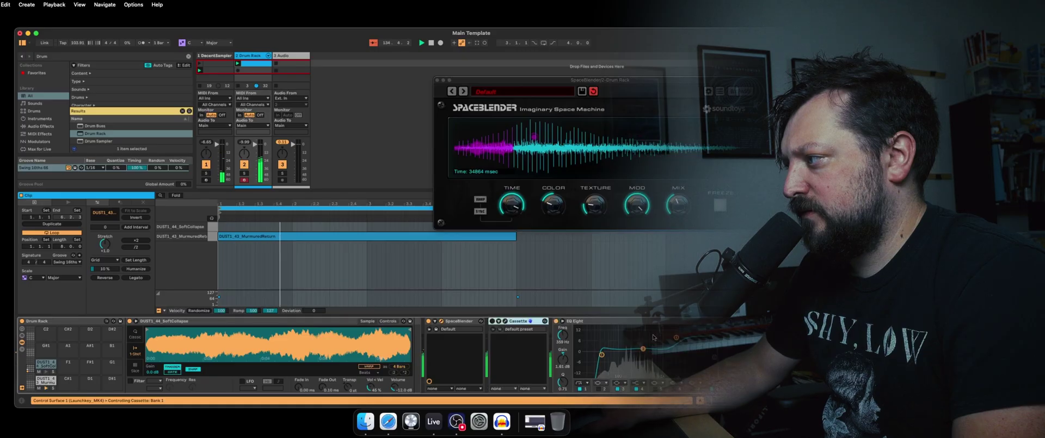
{"action": "left_click", "coordinate": [693, 323]}
{"action": "key", "text": "ctrl+z"}
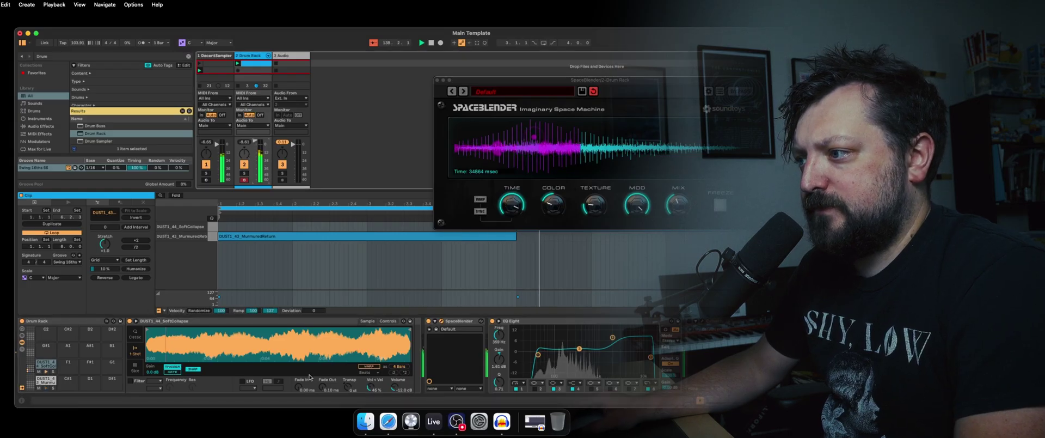
Raise the DUST1_44_SoftCollapse pad's sampler volume to 0.0 dB and turn up the DUST1_43_MurmuredReturn pad's volume.
{"action": "left_click_drag", "start_coordinate": [400, 390], "coordinate": [400, 376]}
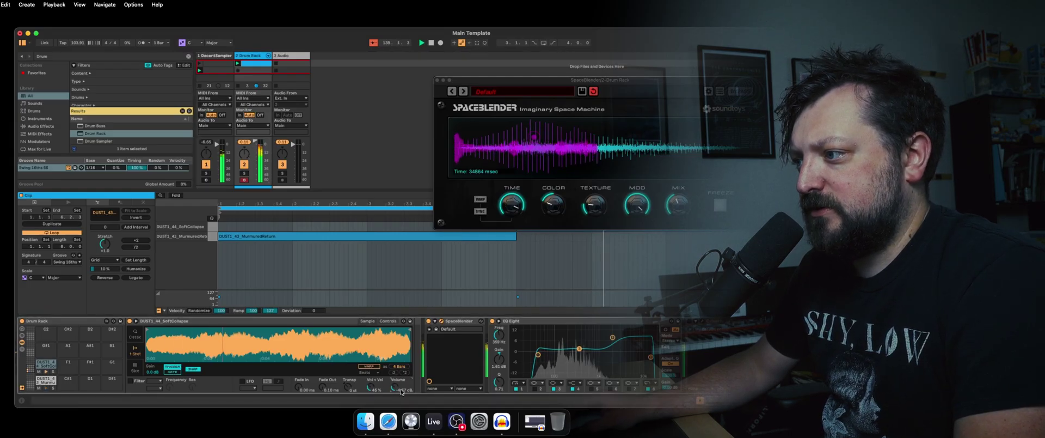
{"action": "left_click_drag", "start_coordinate": [400, 391], "coordinate": [400, 376]}
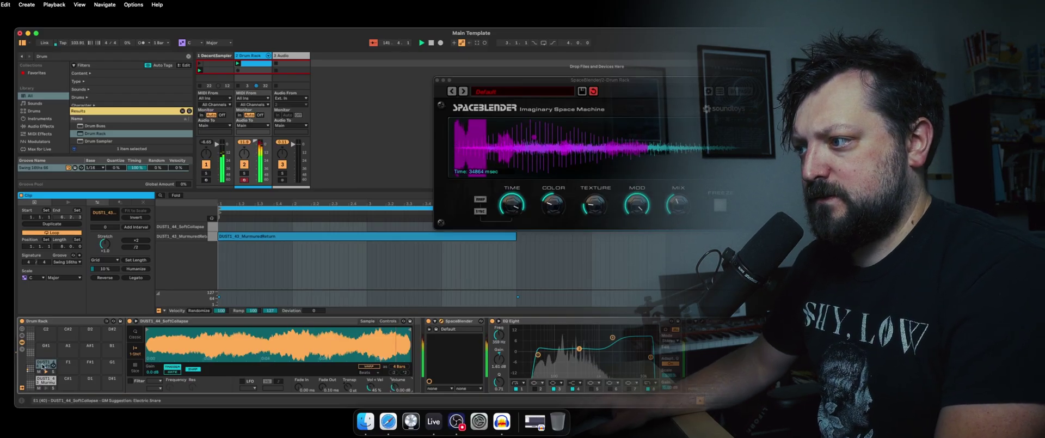
{"action": "left_click", "coordinate": [45, 379]}
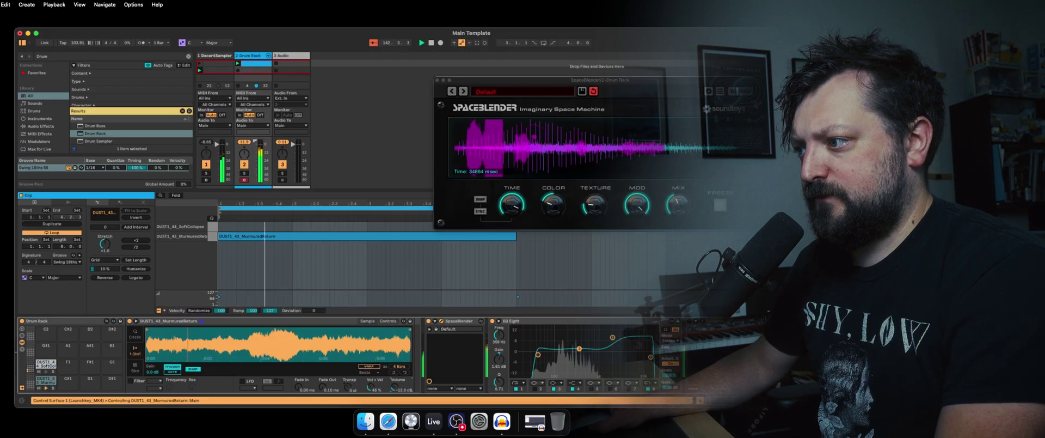
{"action": "left_click_drag", "start_coordinate": [396, 390], "coordinate": [396, 376]}
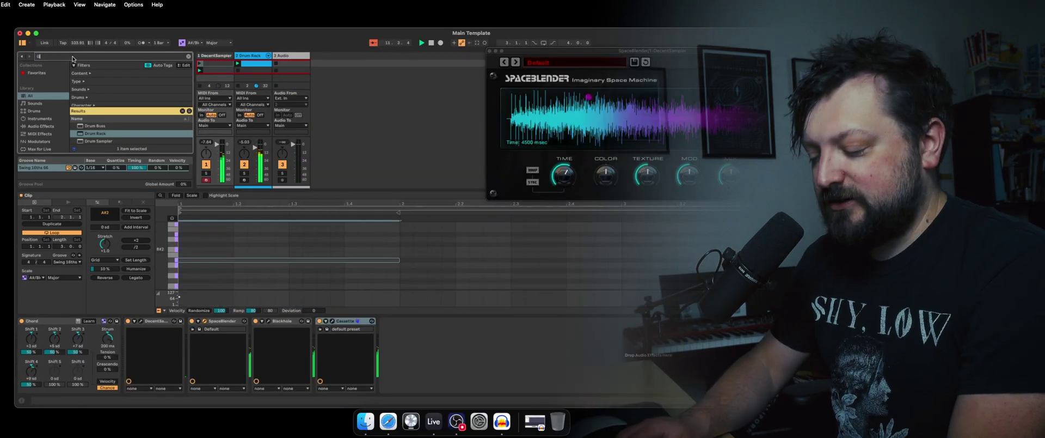
Search the browser for "Grain" and add Grain Delay to the DecentSampler track.
{"action": "type", "text": "rain"}
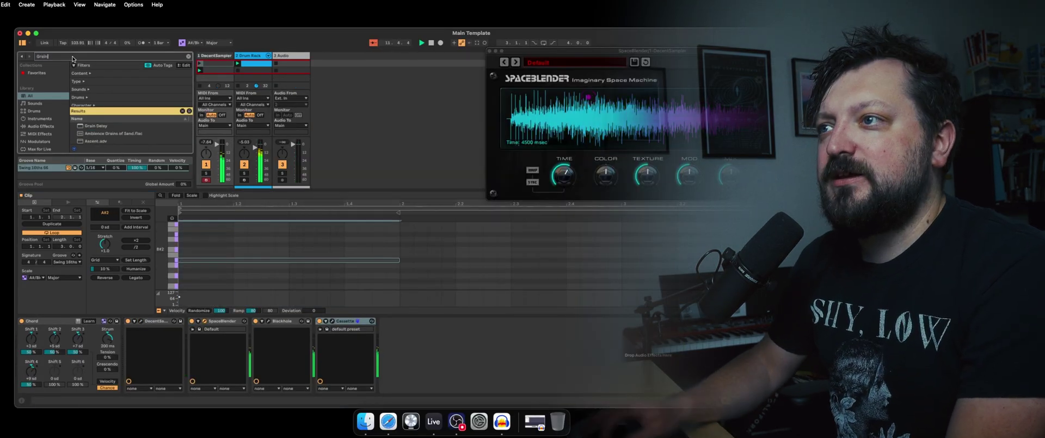
{"action": "double_click", "coordinate": [117, 128]}
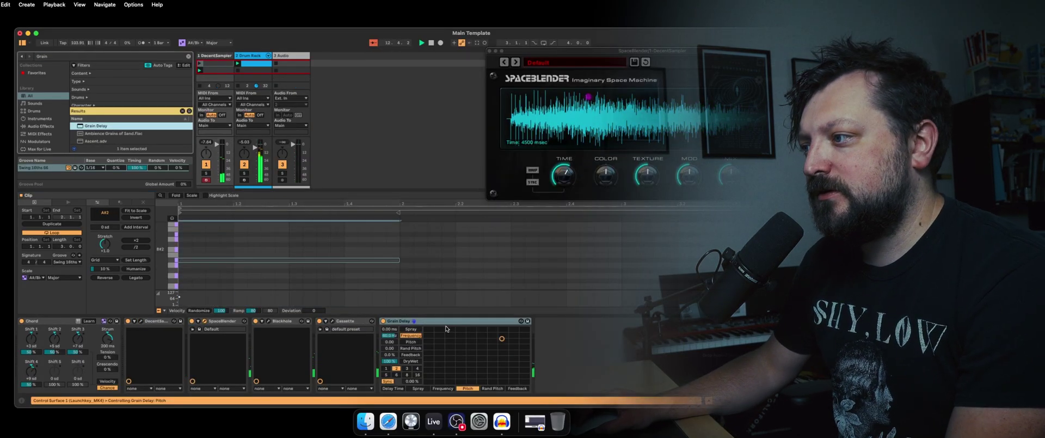
{"action": "left_click", "coordinate": [327, 328]}
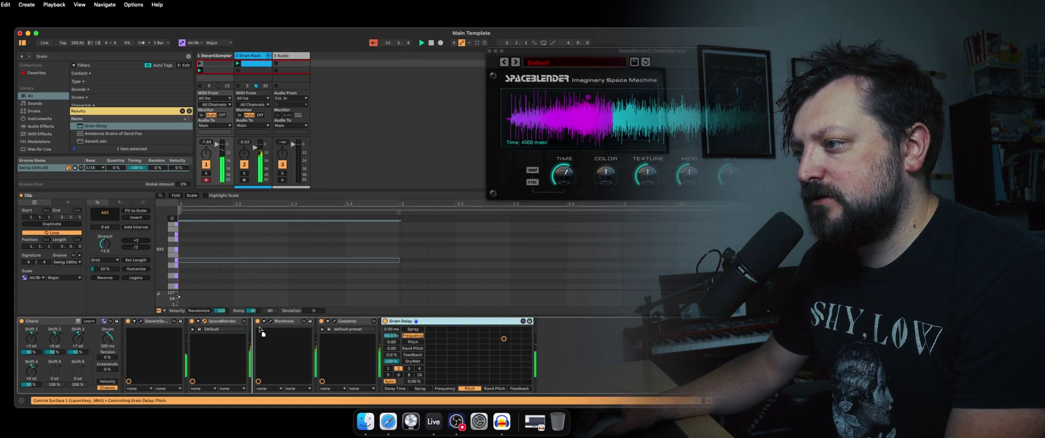
Place Grain Delay between SpaceBlender and Blackhole and raise its Rand Pitch and Feedback.
{"action": "left_click_drag", "start_coordinate": [403, 321], "coordinate": [256, 320]}
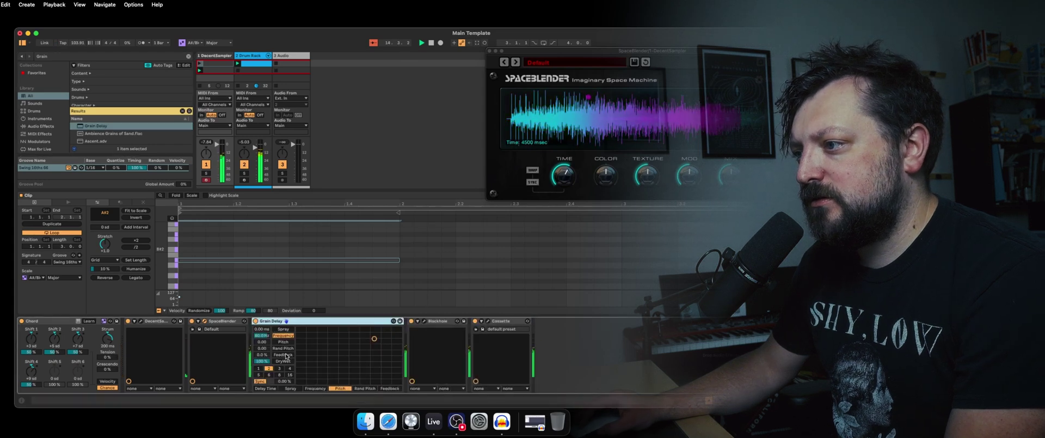
{"action": "left_click", "coordinate": [284, 348]}
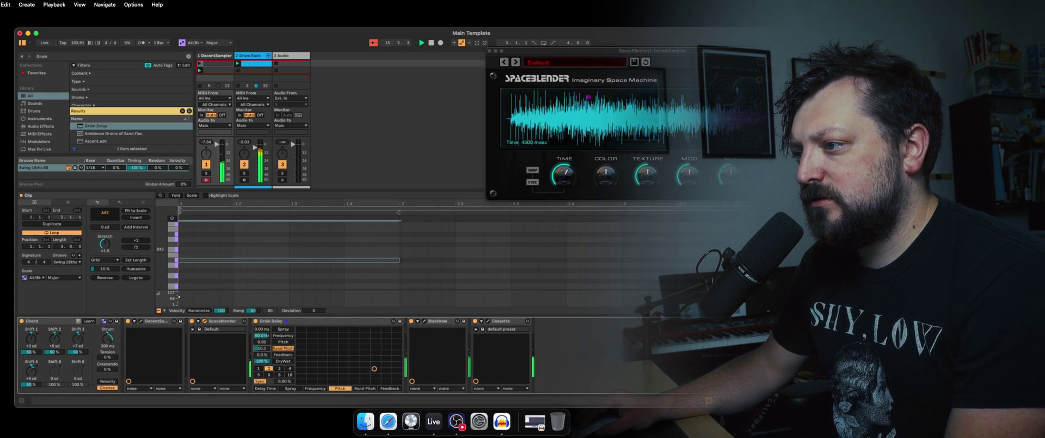
{"action": "left_click_drag", "start_coordinate": [261, 354], "coordinate": [264, 344]}
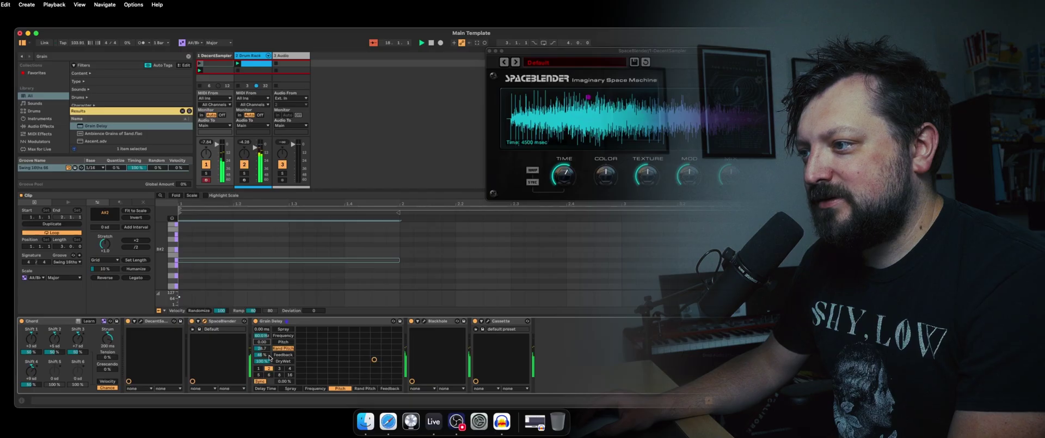
Set the DecentSampler track's SpaceBlender Time to 3486 msec and adjust its Color and Texture.
{"action": "left_click", "coordinate": [570, 180]}
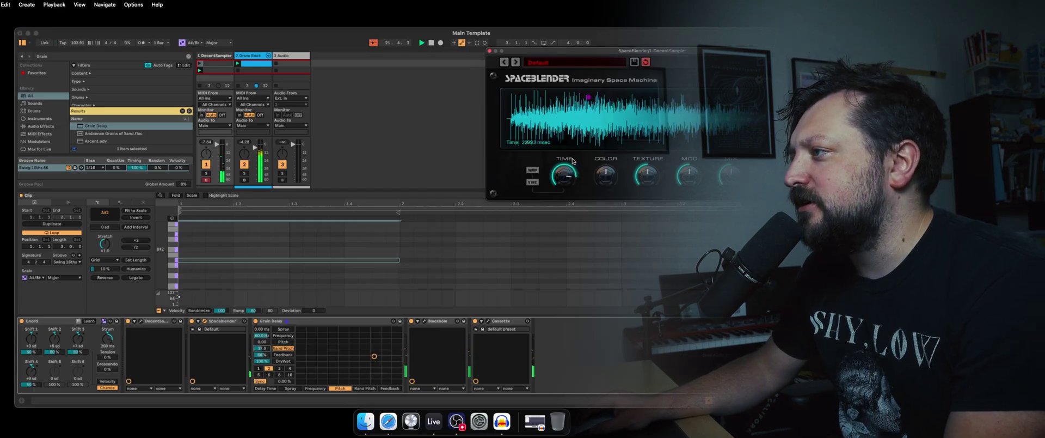
{"action": "mouse_move", "coordinate": [569, 180]}
{"action": "left_mouse_down"}
{"action": "mouse_move", "coordinate": [566, 212]}
{"action": "mouse_move", "coordinate": [566, 180]}
{"action": "left_mouse_up"}
{"action": "left_click_drag", "start_coordinate": [647, 174], "coordinate": [647, 191]}
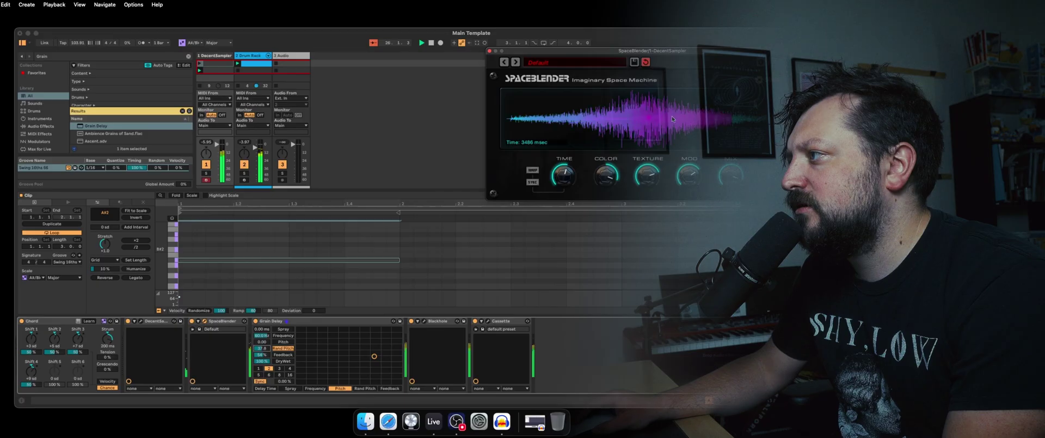
Select the Drum Rack track and adjust its SpaceBlender Color.
{"action": "left_click", "coordinate": [250, 56]}
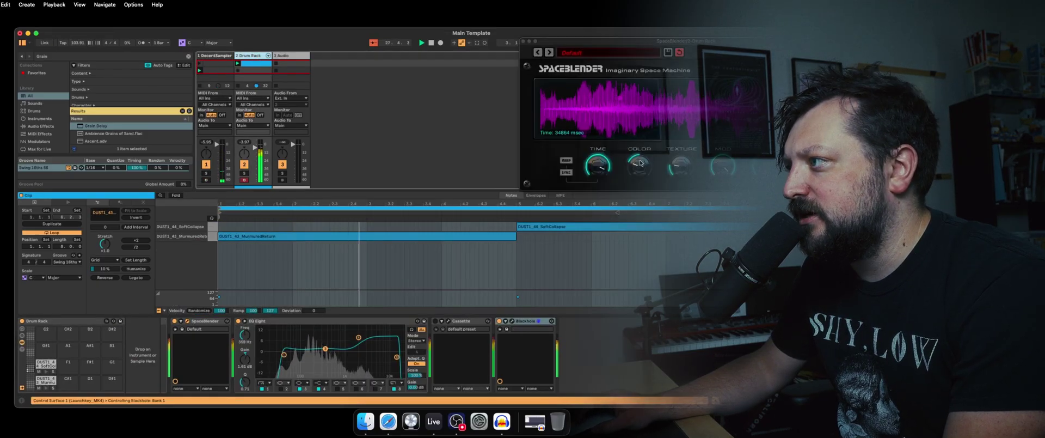
{"action": "left_click", "coordinate": [634, 142]}
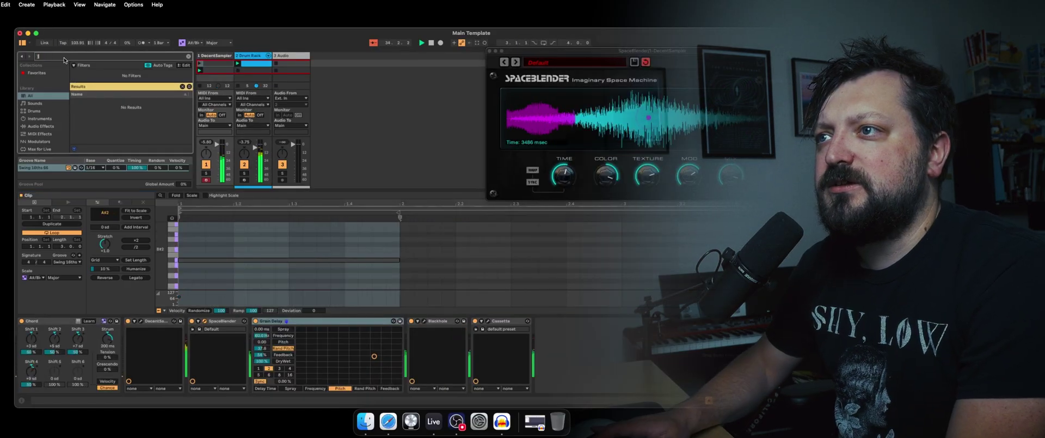
Search the browser for "Stereo Dr" and add the Stereo Drive preset to the DecentSampler track.
{"action": "left_click", "coordinate": [64, 59]}
{"action": "type", "text": "Stereo"}
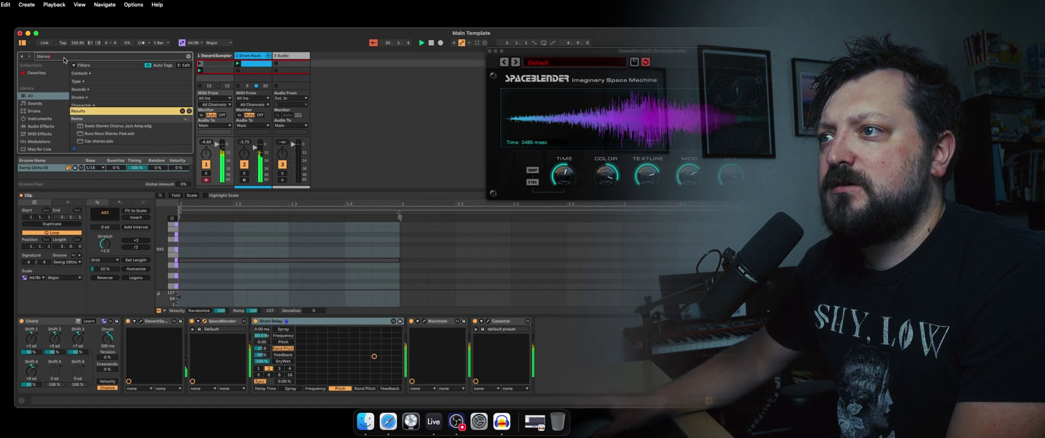
{"action": "scroll", "coordinate": [135, 131], "scroll_direction": "down", "scroll_amount": 5}
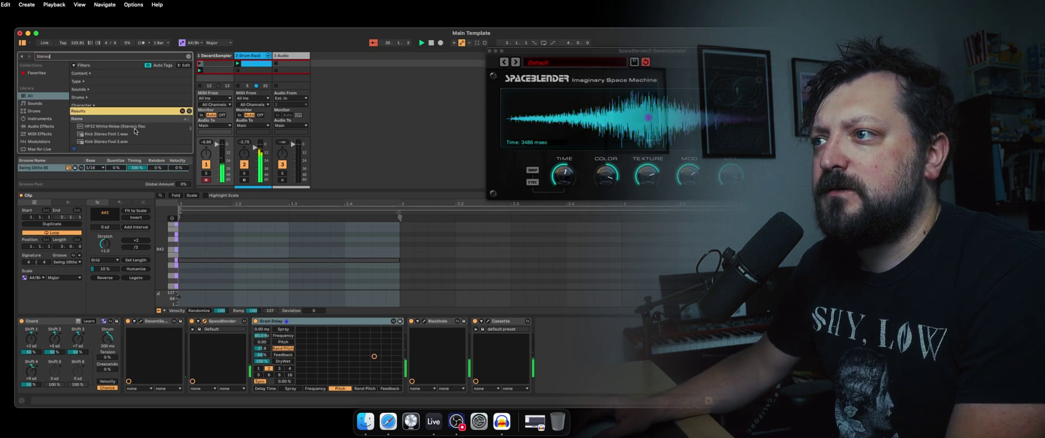
{"action": "type", "text": "Dr"}
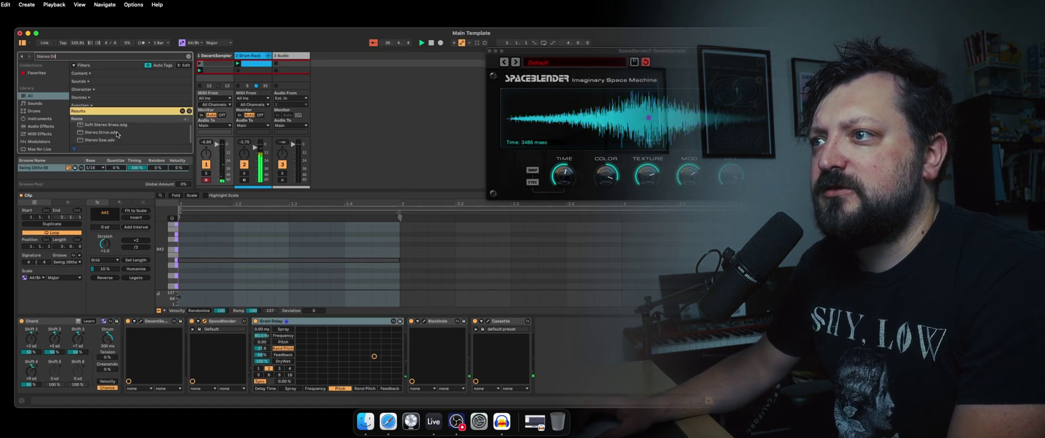
{"action": "double_click", "coordinate": [100, 133]}
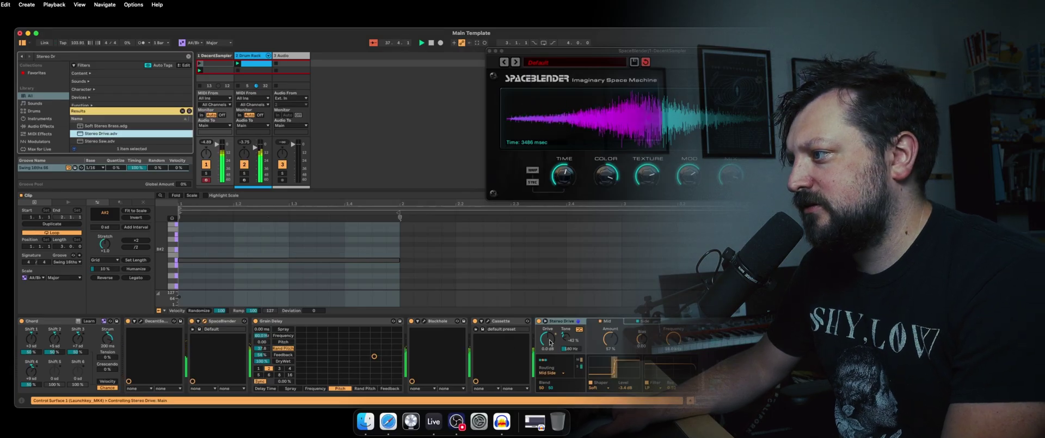
{"action": "left_click", "coordinate": [550, 342]}
{"action": "left_click", "coordinate": [677, 324]}
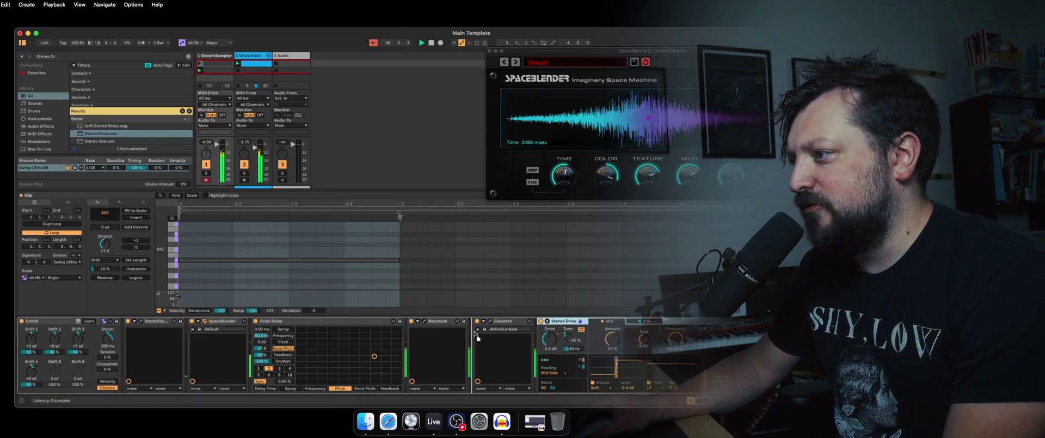
Place Auto Filter between EQ Eight and Cassette on the Drum Rack track.
{"action": "left_click_drag", "start_coordinate": [429, 341], "coordinate": [429, 351]}
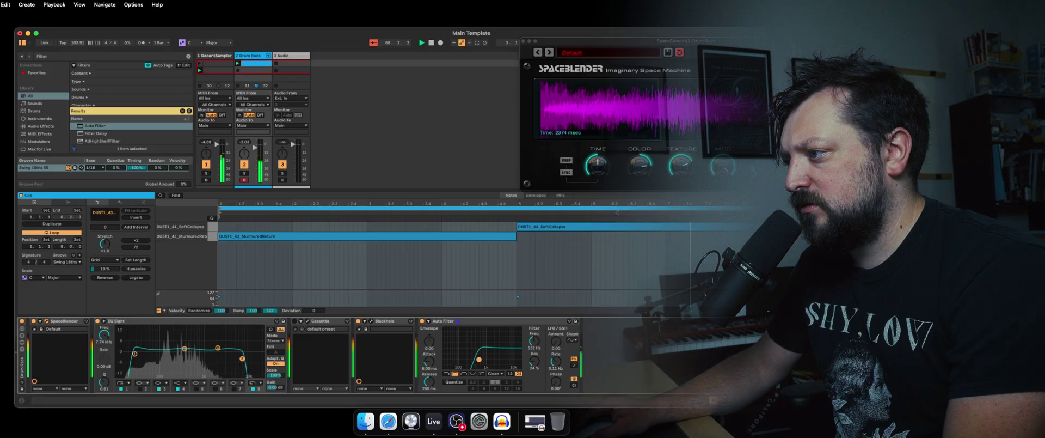
{"action": "left_click_drag", "start_coordinate": [484, 323], "coordinate": [398, 354]}
{"action": "left_click_drag", "start_coordinate": [409, 324], "coordinate": [339, 325]}
Open Cassette on the Drum Rack track and raise its output to about 19.5 dB and its input to about 21 dB.
{"action": "left_click", "coordinate": [472, 323]}
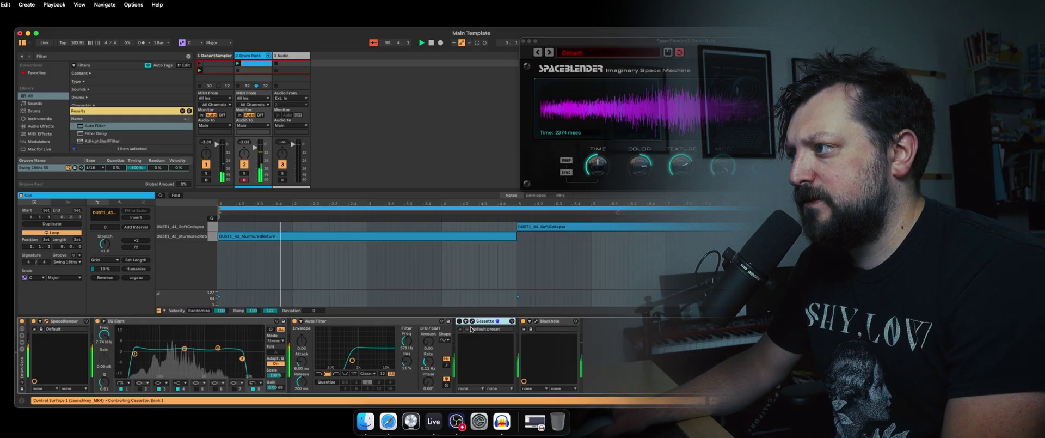
{"action": "left_click_drag", "start_coordinate": [555, 100], "coordinate": [428, 96]}
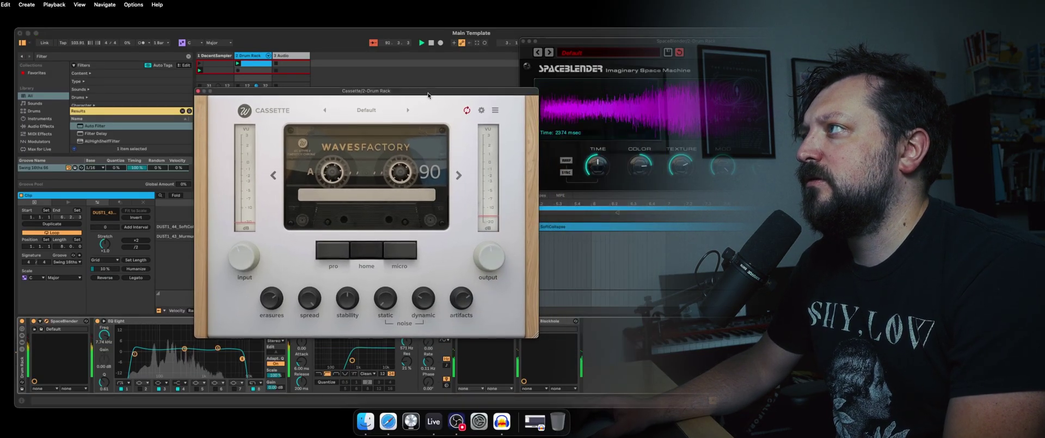
{"action": "left_click", "coordinate": [341, 259]}
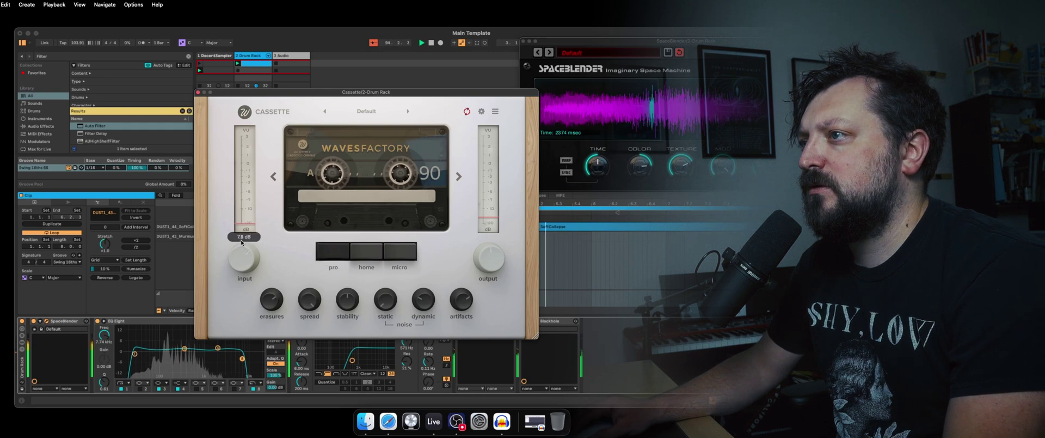
{"action": "mouse_move", "coordinate": [482, 253]}
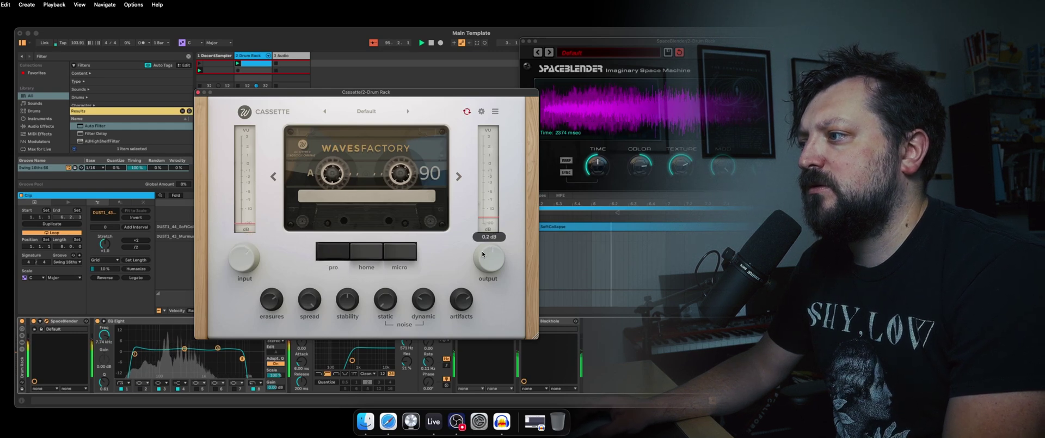
{"action": "left_click_drag", "start_coordinate": [485, 240], "coordinate": [489, 231]}
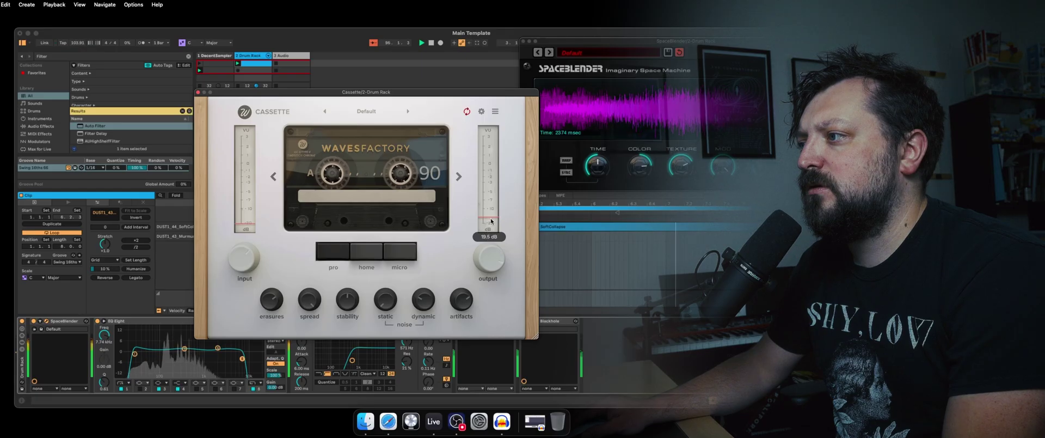
{"action": "left_click_drag", "start_coordinate": [244, 257], "coordinate": [250, 240]}
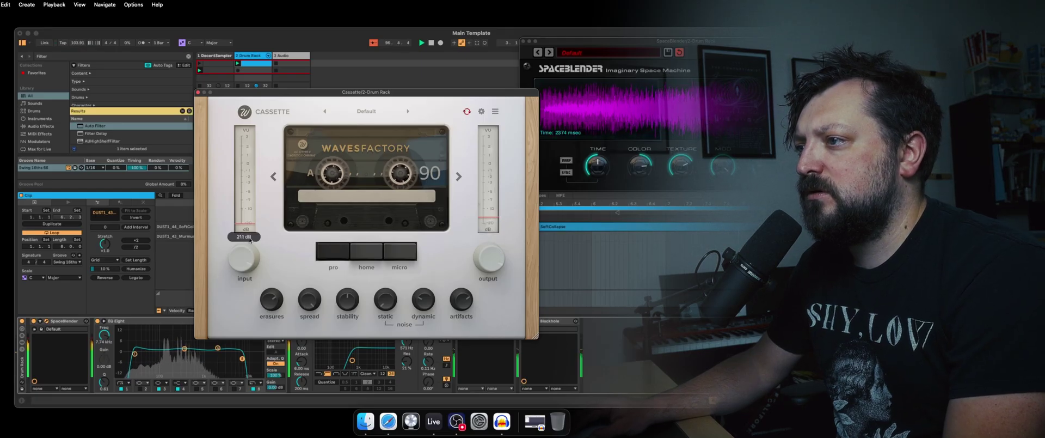
{"action": "left_click_drag", "start_coordinate": [332, 98], "coordinate": [601, 98]}
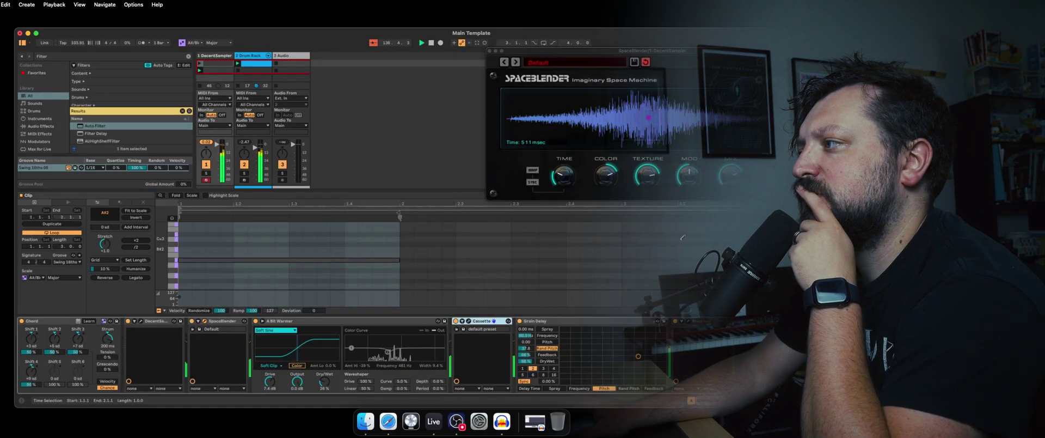
Set the DecentSampler track's SpaceBlender Time to 1779 msec and close the plug-in window.
{"action": "left_click", "coordinate": [656, 186]}
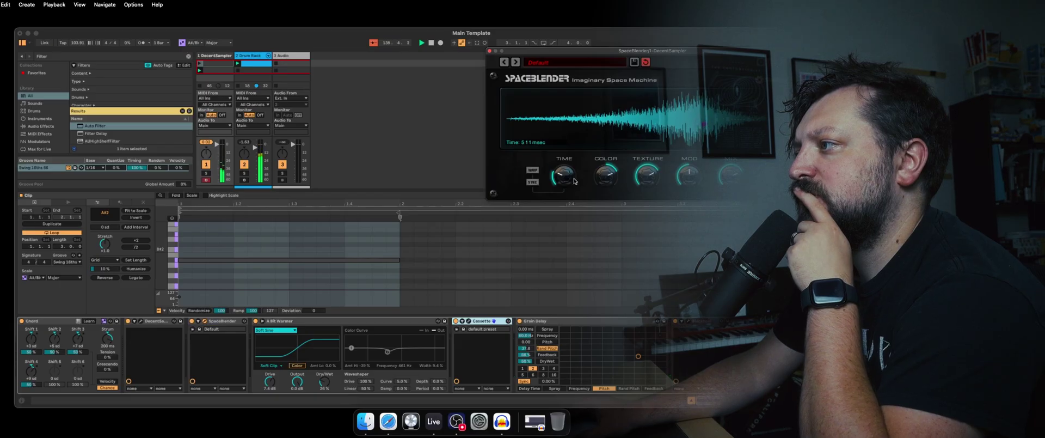
{"action": "left_click_drag", "start_coordinate": [574, 181], "coordinate": [564, 157]}
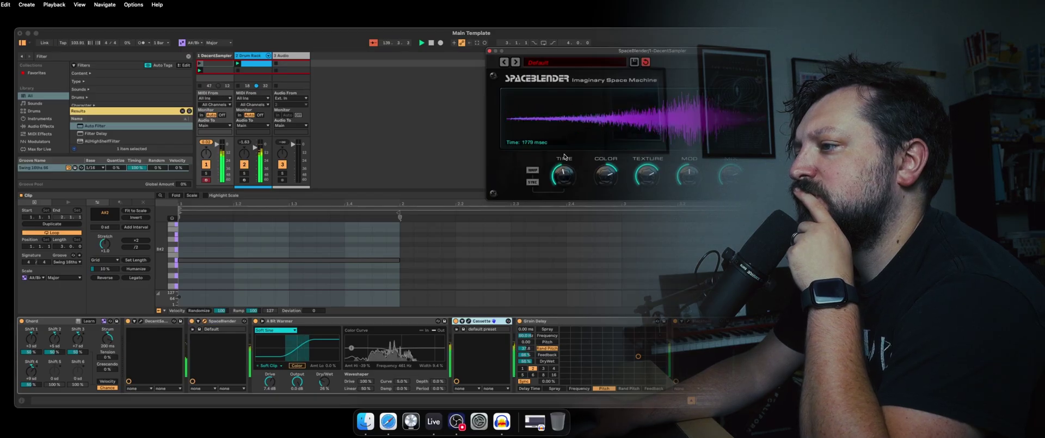
{"action": "left_click", "coordinate": [490, 51]}
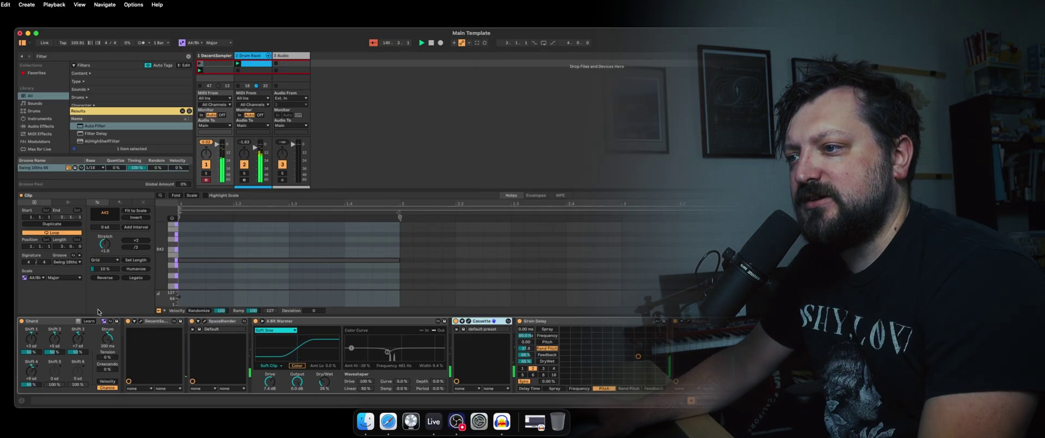
Raise Shift 5 and lower Shift 6 in the DecentSampler track's Chord device.
{"action": "key", "text": "ctrl+super+space"}
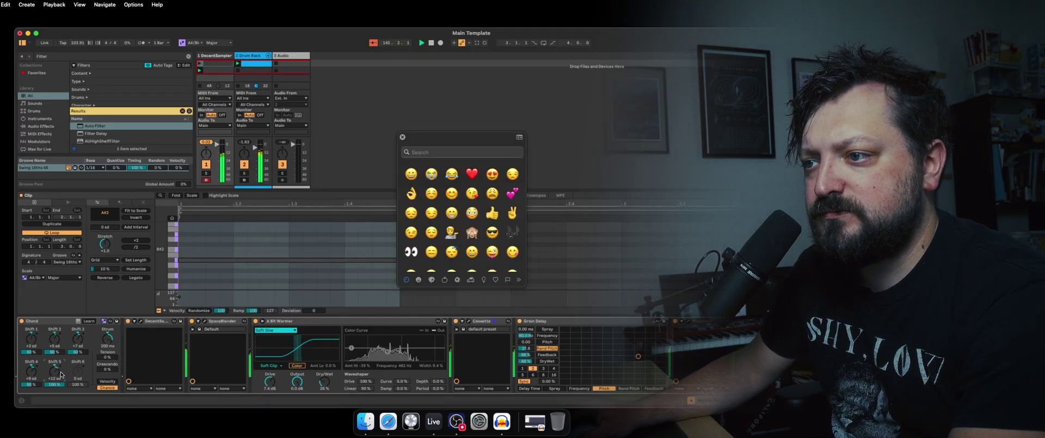
{"action": "left_click_drag", "start_coordinate": [80, 375], "coordinate": [79, 388]}
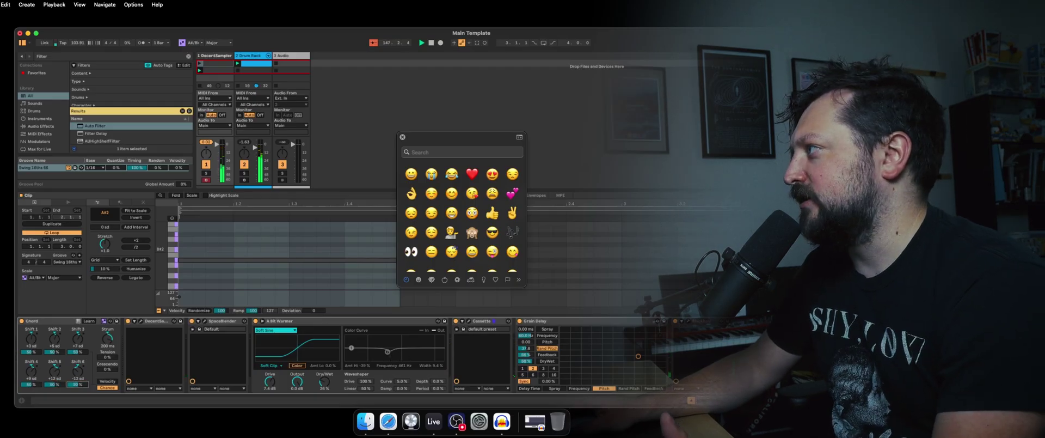
Switch to the Arrangement view and enlarge its track area.
{"action": "key", "text": "Tab"}
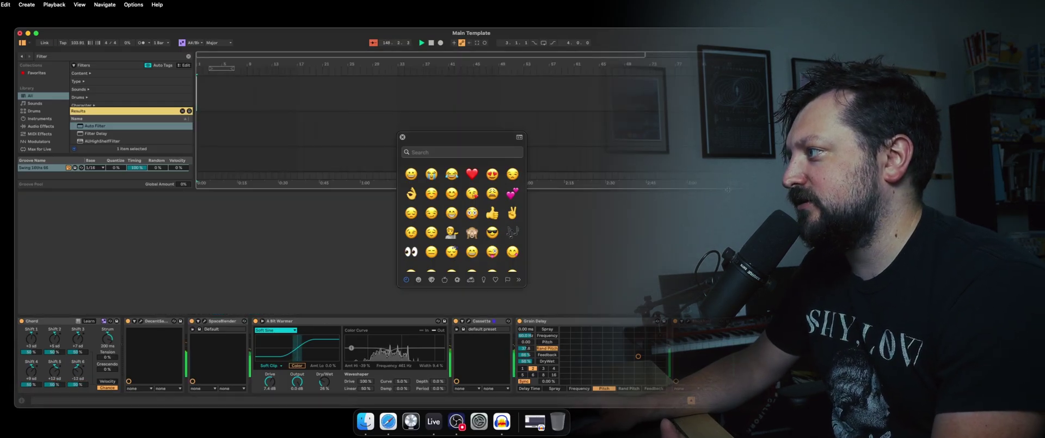
{"action": "left_click_drag", "start_coordinate": [720, 190], "coordinate": [726, 202]}
{"action": "key", "text": "Escape"}
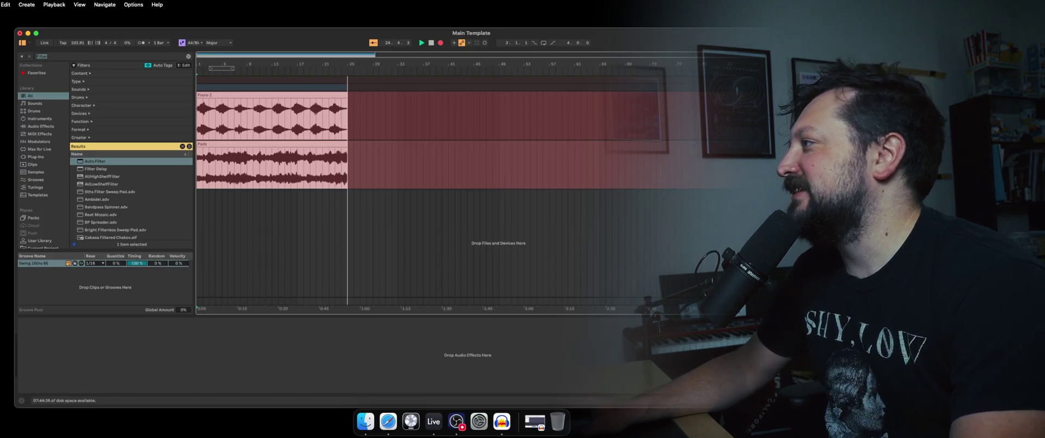
Return to the Session view, search the browser for "Random" and insert Random before Chord on the DecentSampler track.
{"action": "key", "text": "Tab"}
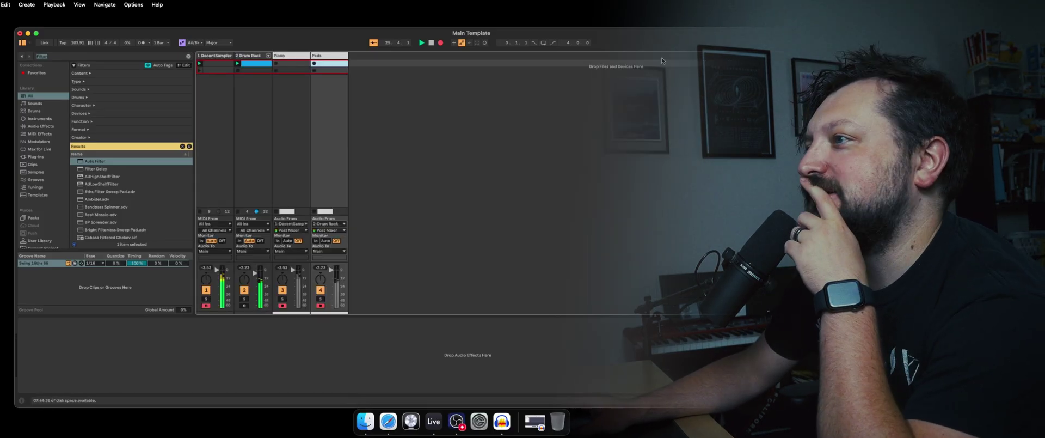
{"action": "left_click", "coordinate": [209, 56]}
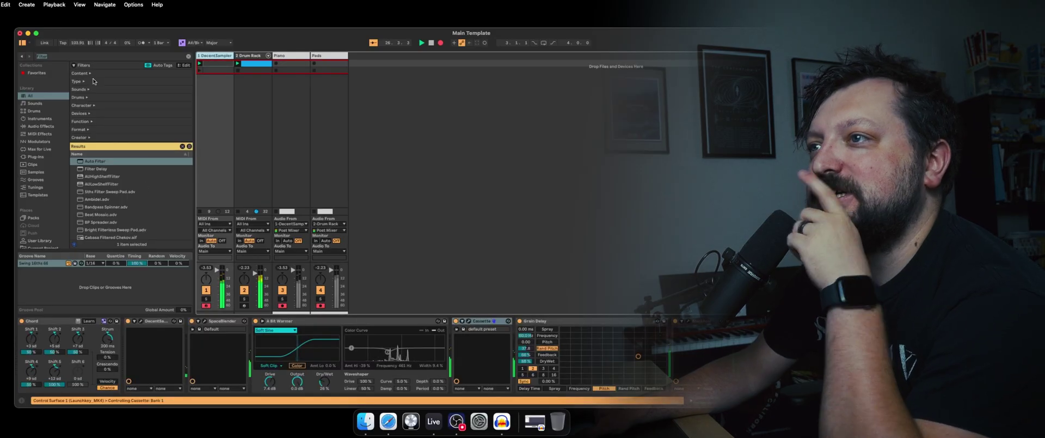
{"action": "type", "text": "Random"}
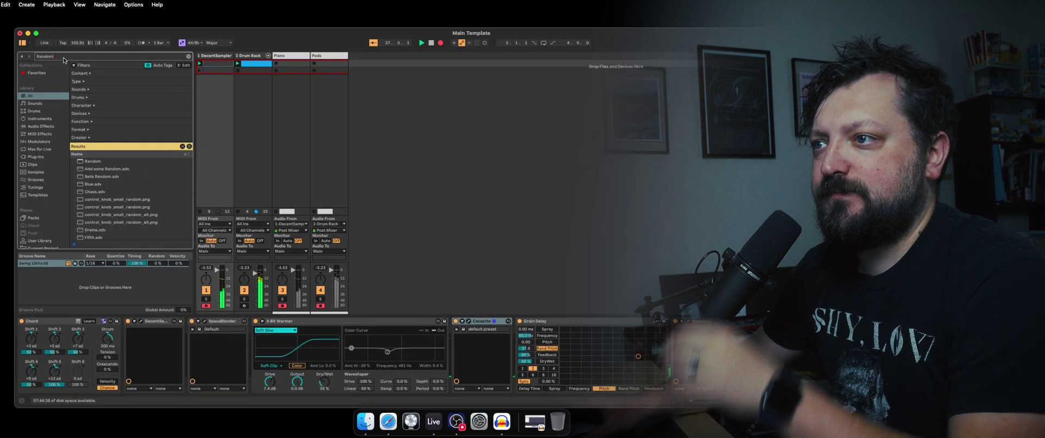
{"action": "left_click_drag", "start_coordinate": [94, 165], "coordinate": [22, 341]}
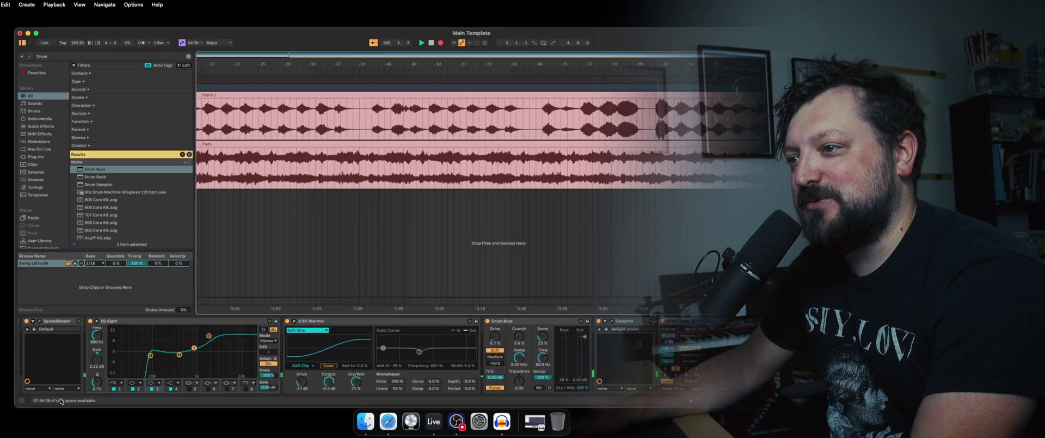
Open the SpaceBlender plug-in window on the DecentSampler track.
{"action": "left_click", "coordinate": [39, 321]}
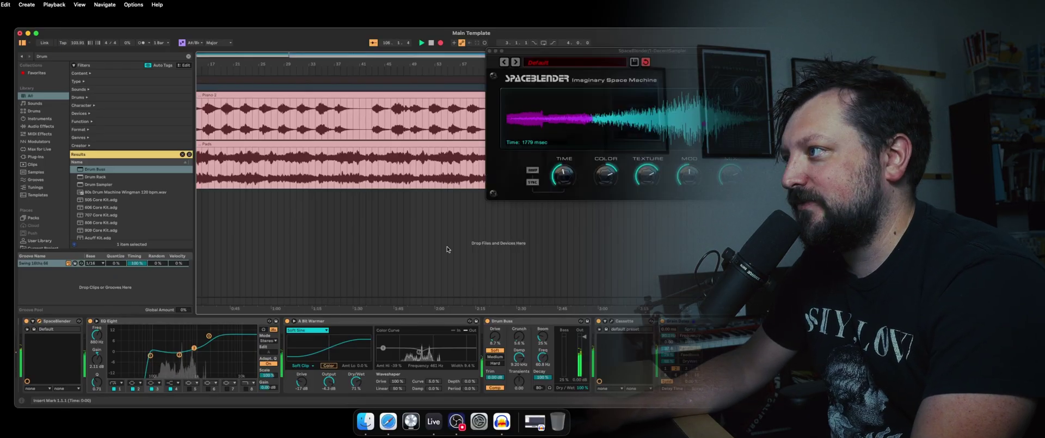